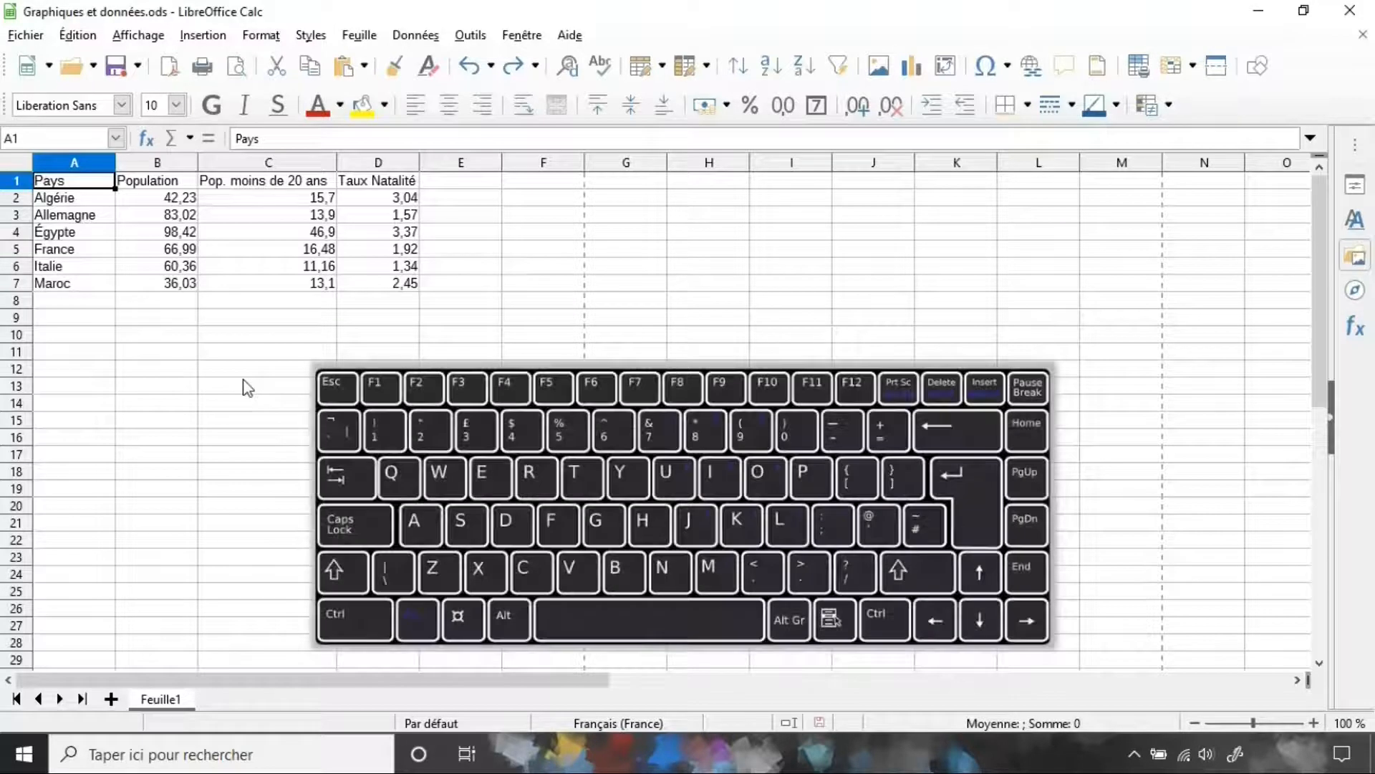
Jump from A1 to the table's last cell D7, return to A1, and jump to D7 again.
key("ctrl+Right")
key("ctrl+Down")
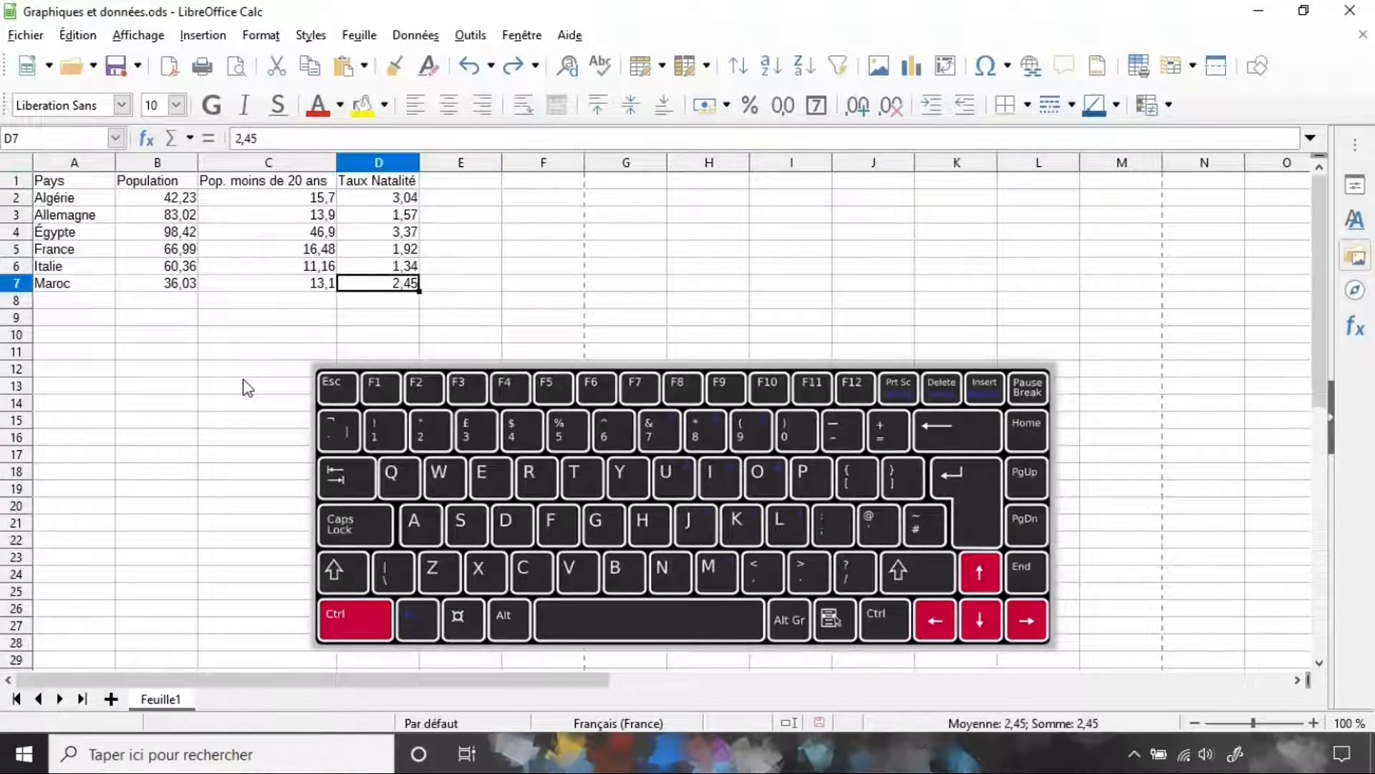
key("ctrl+Home")
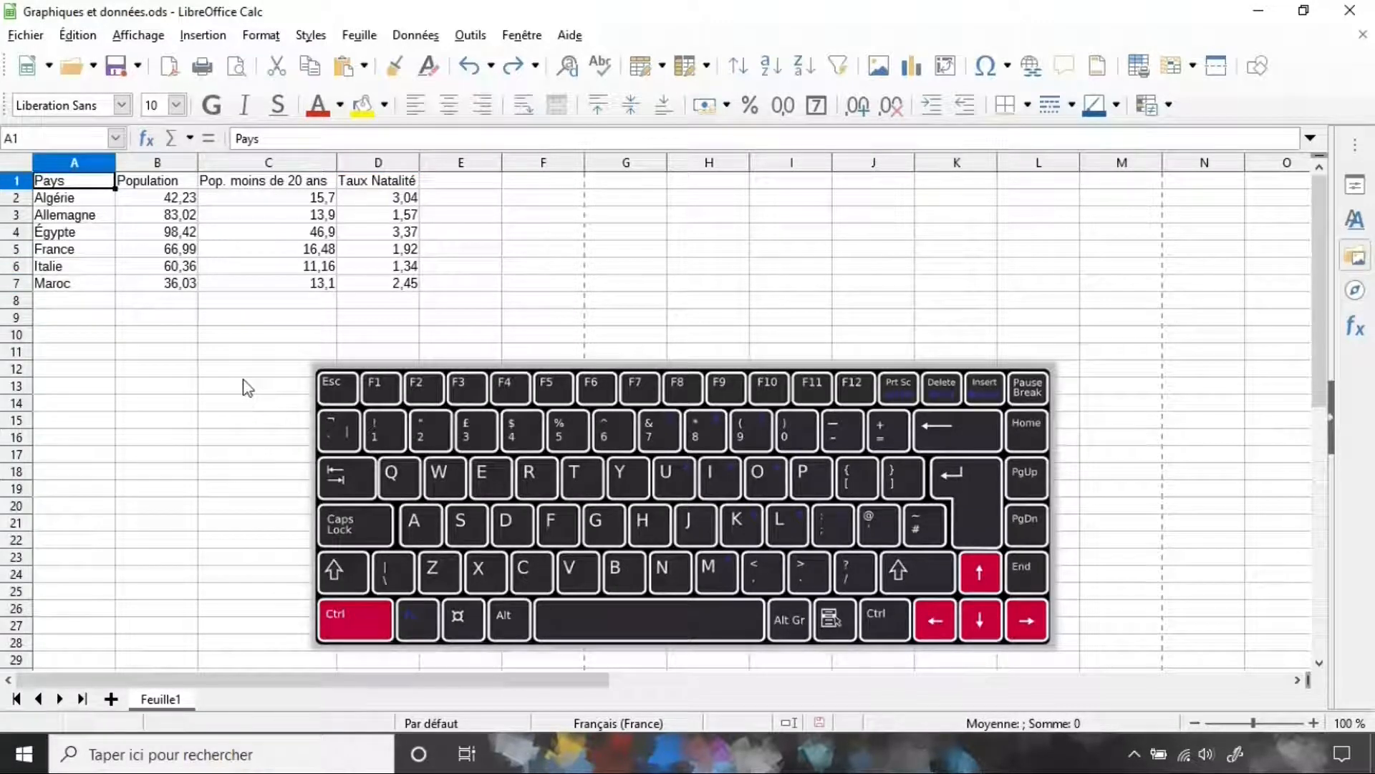
key("ctrl+Right")
key("ctrl+Down")
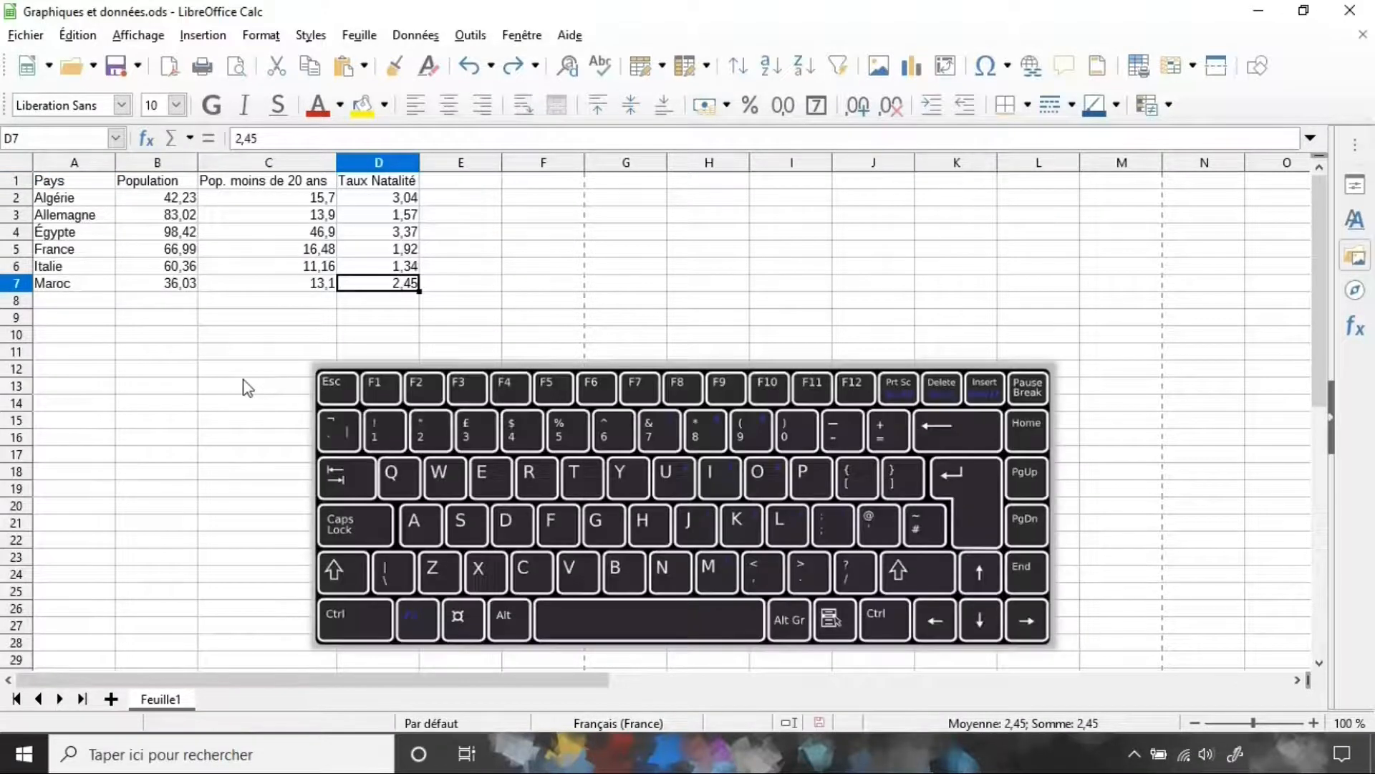
Extend the selection from D7 across the Maroc row to column A, and make A7 the active cell.
key("shift+Left")
key("shift+Left")
key("shift+Left")
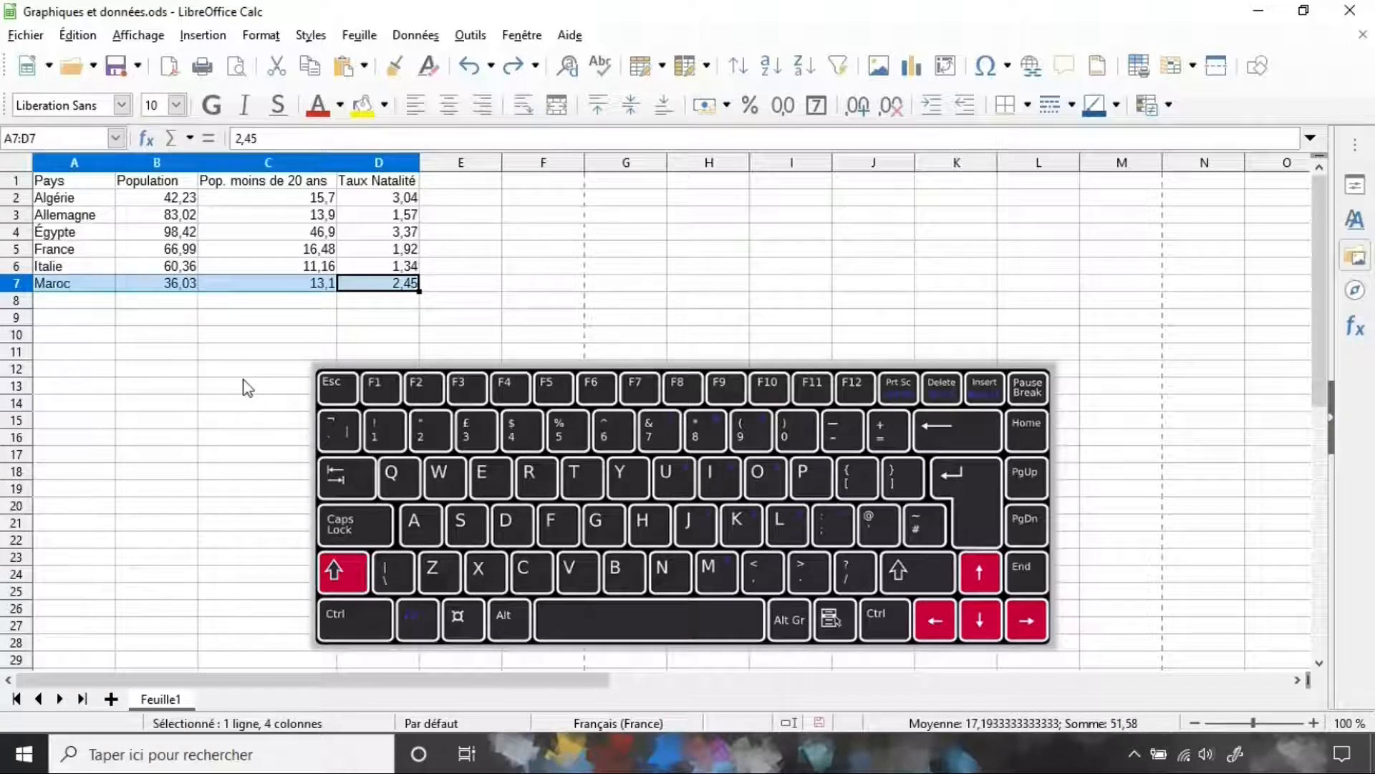
key("Left")
key("Left")
key("Left")
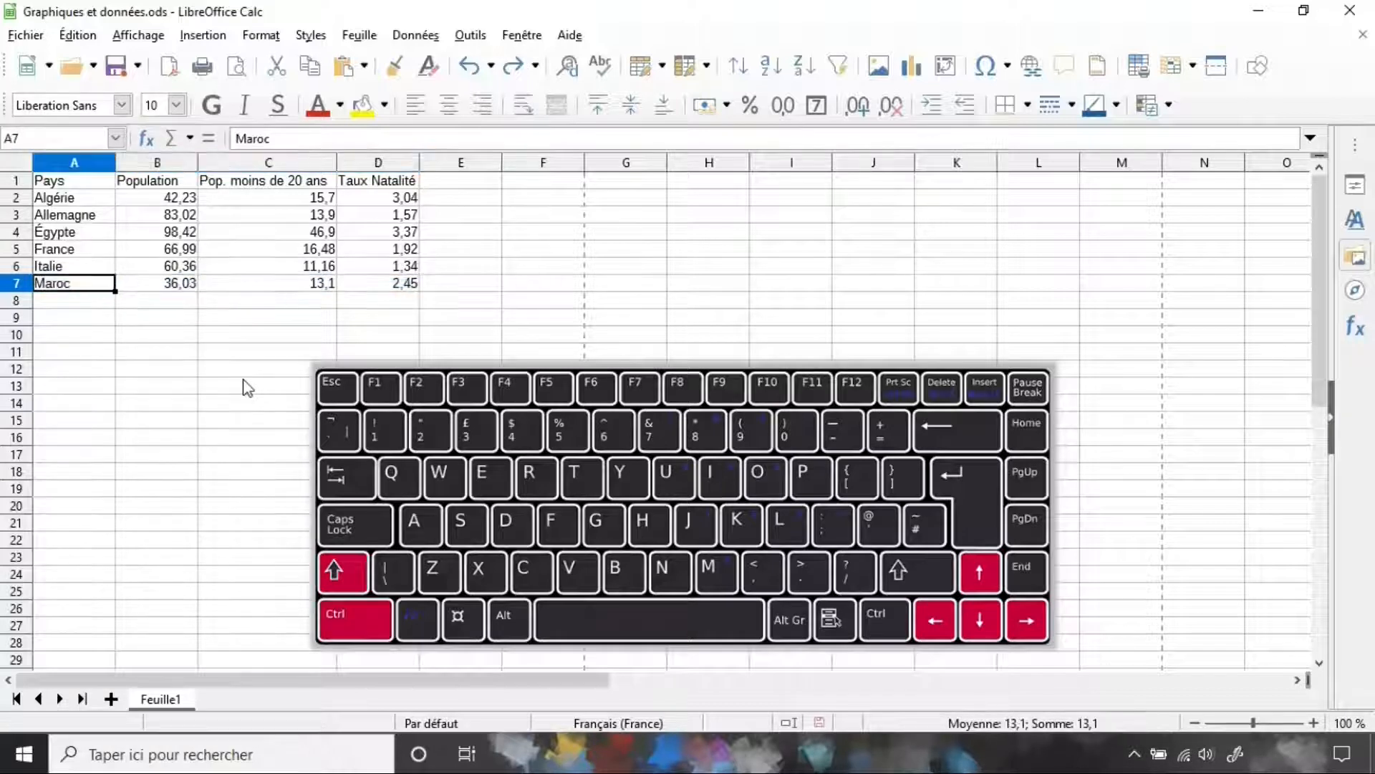
Extend the selection from A7 to the whole table A1:D7, and clear it by selecting empty cell C13.
key("ctrl+shift+Up")
key("ctrl+shift+Right")
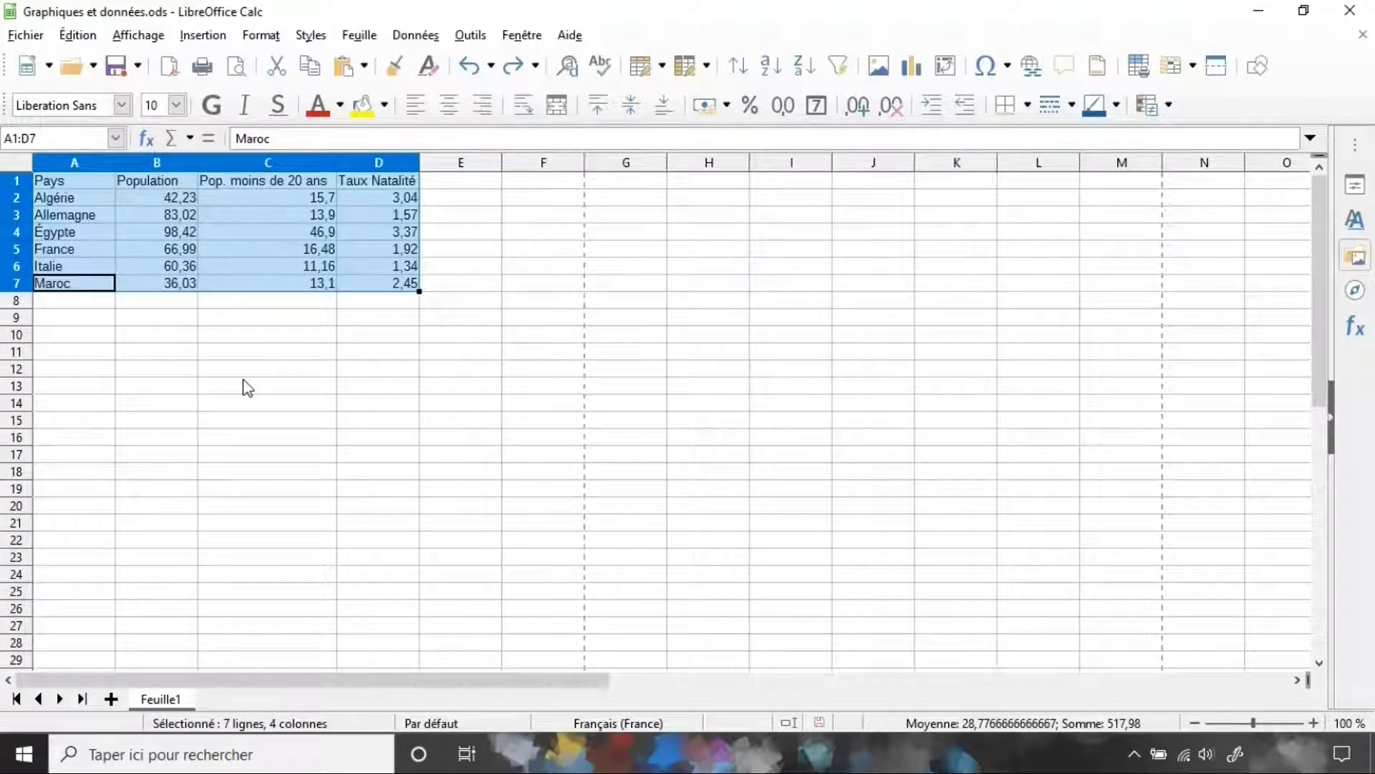
left_click(247, 388)
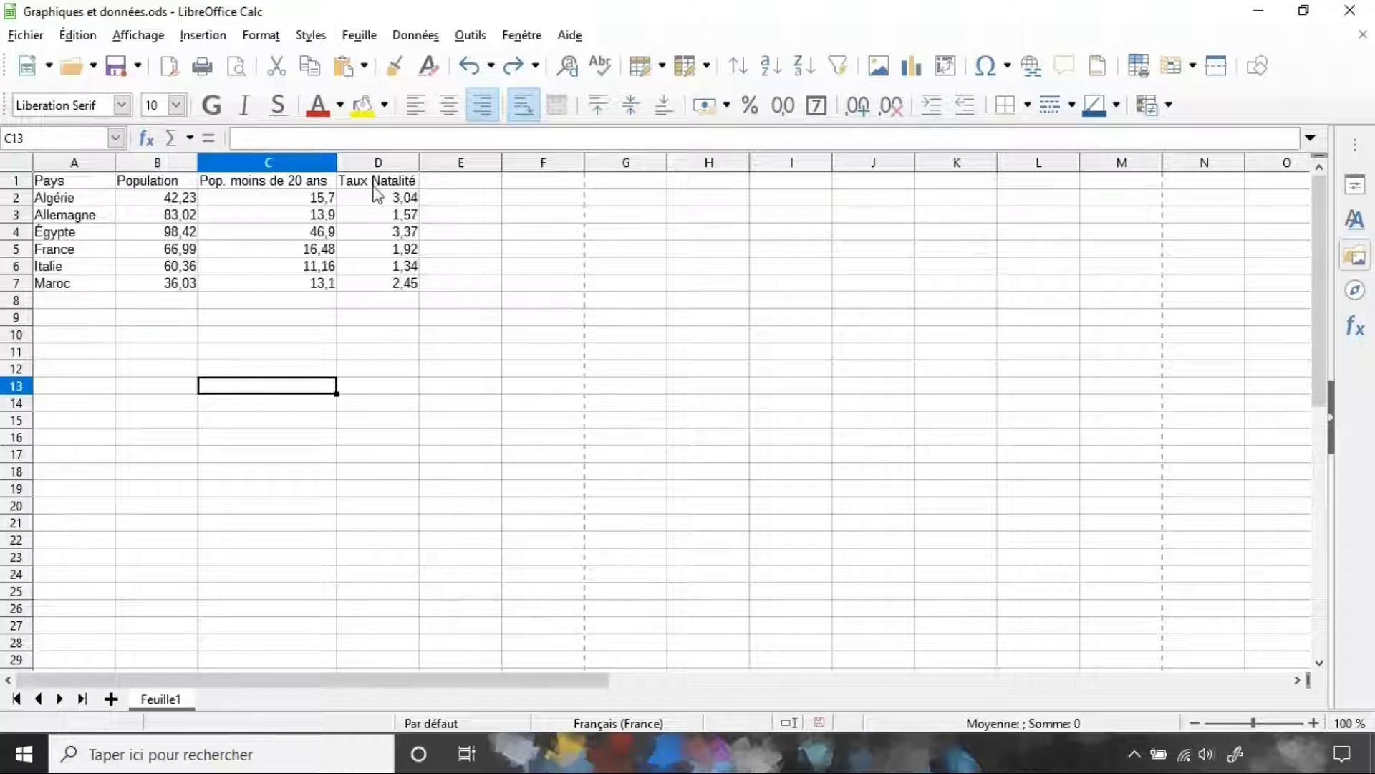
Select the data range A1:D7 including its headers and start inserting a chart from it.
left_click_drag(63, 185, 405, 290)
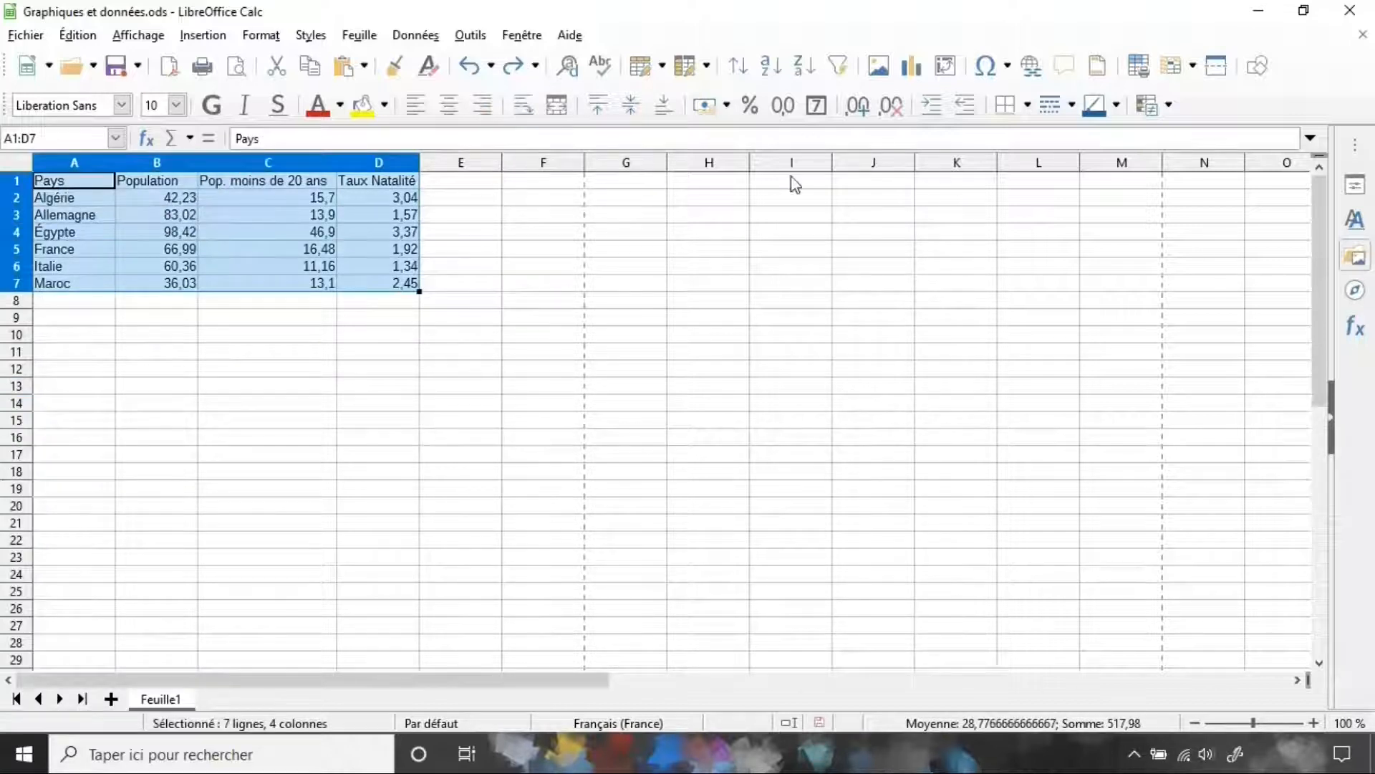
left_click(912, 68)
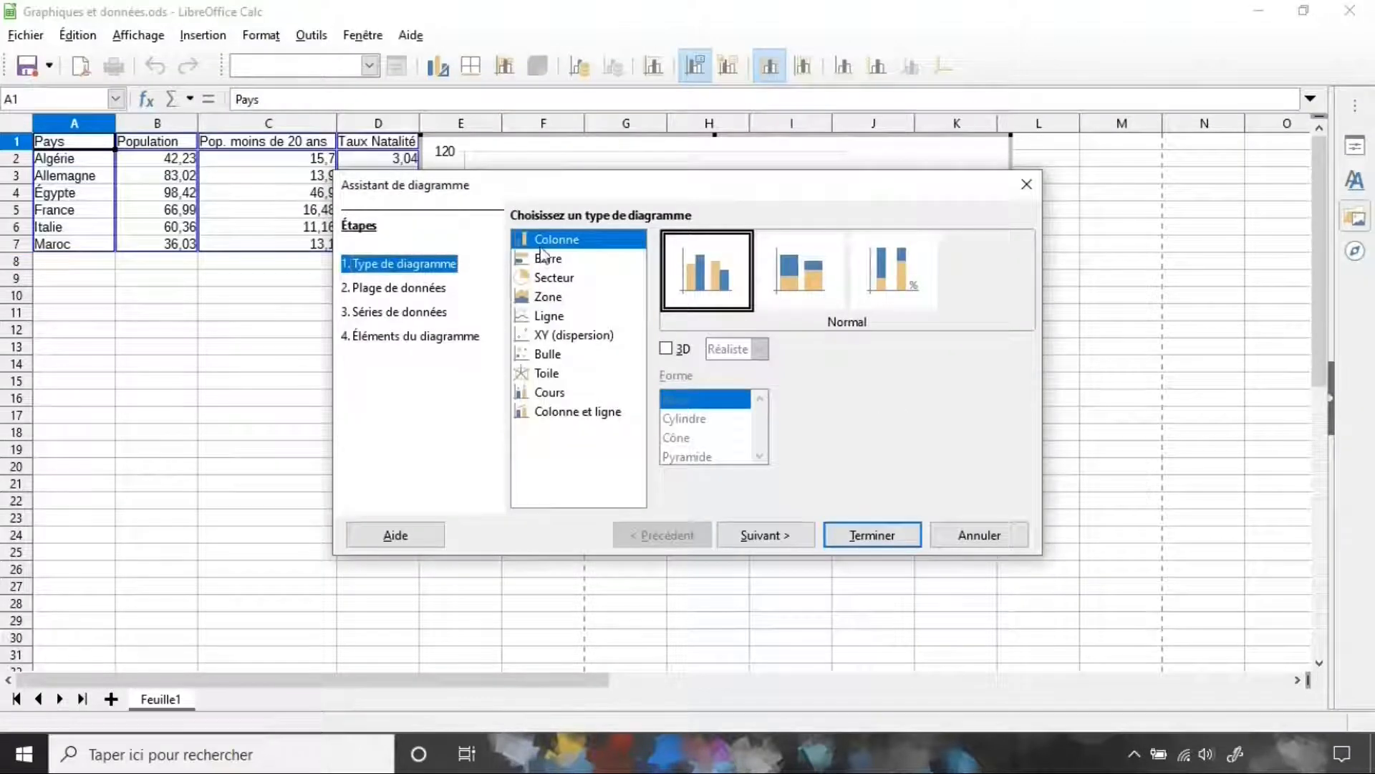
left_click_drag(621, 179, 643, 509)
left_click(689, 679)
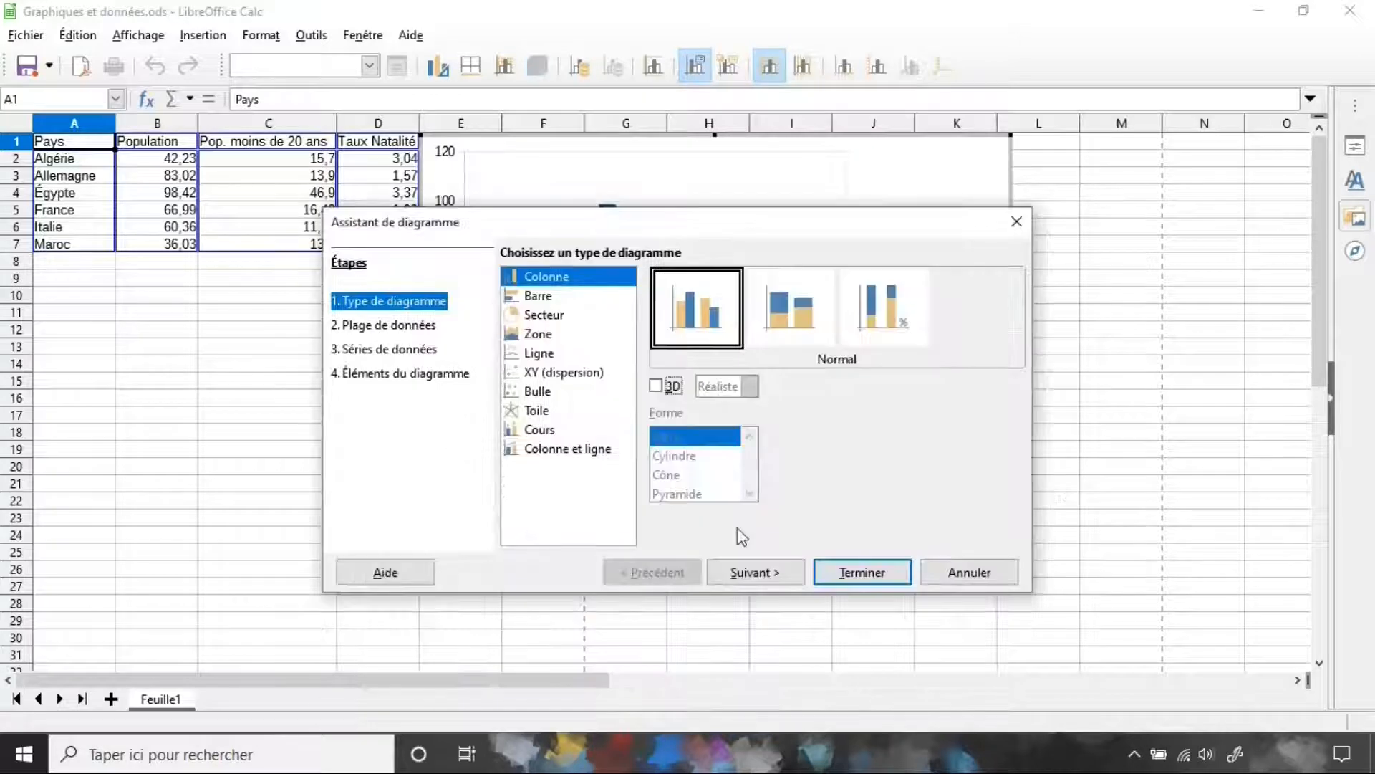
Accept the Normal column type, the data range $A$1:$D$7 and the data series, and proceed to the chart elements.
left_click(767, 577)
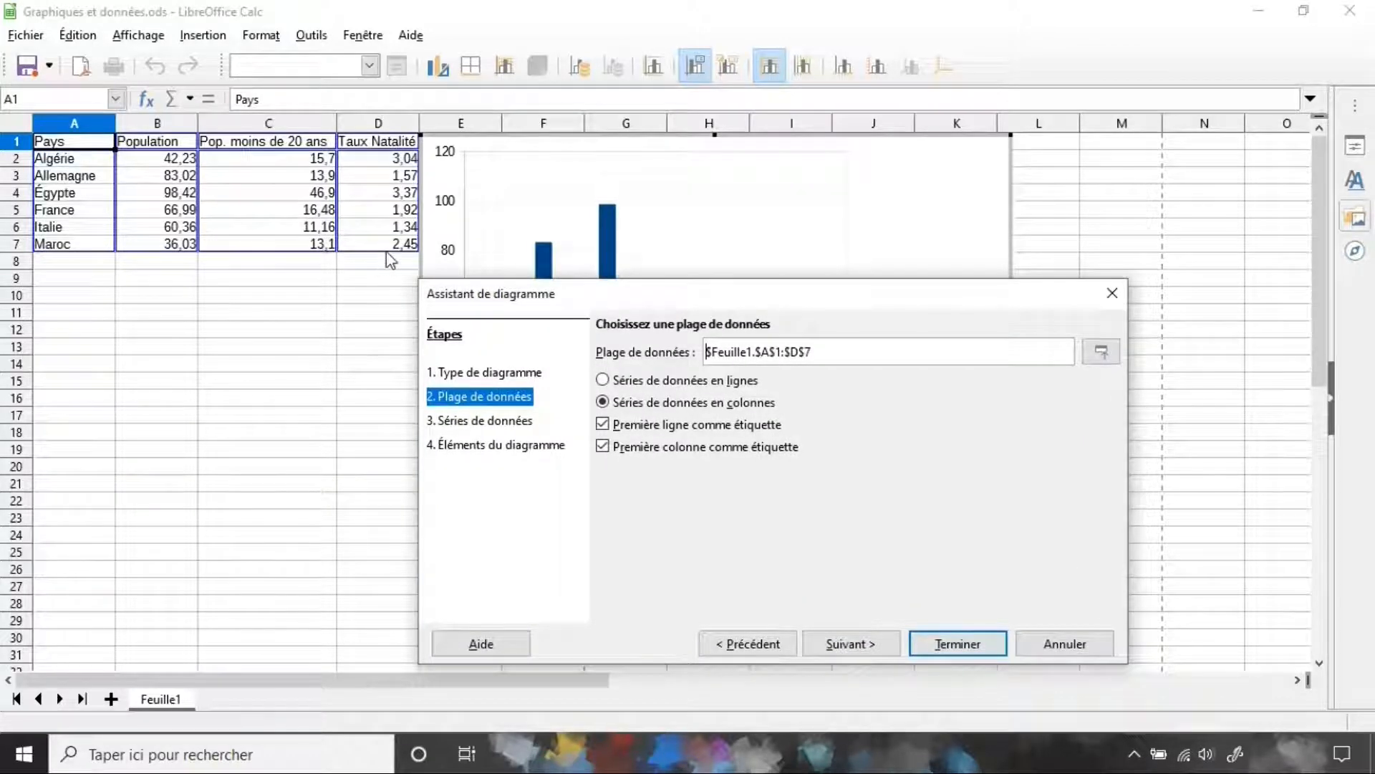
left_click(501, 421)
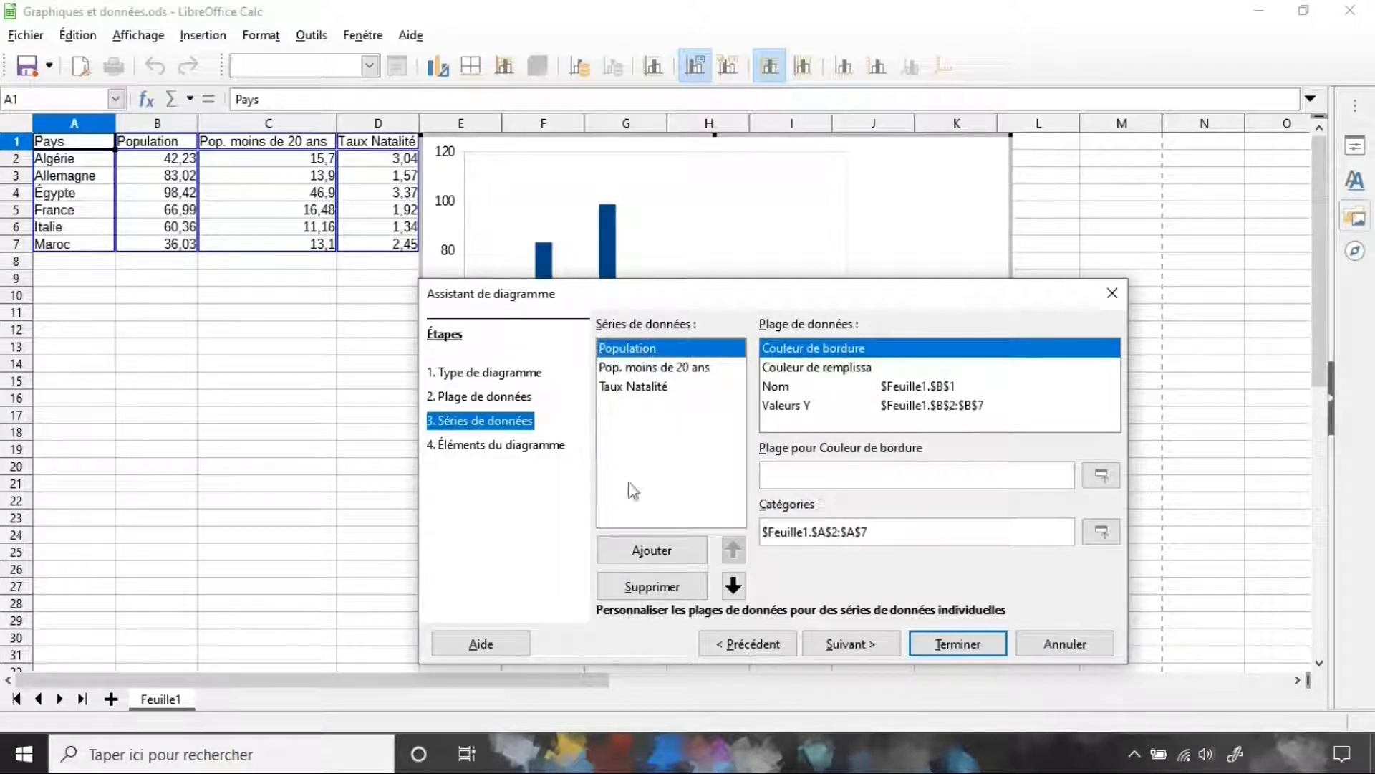
left_click(845, 644)
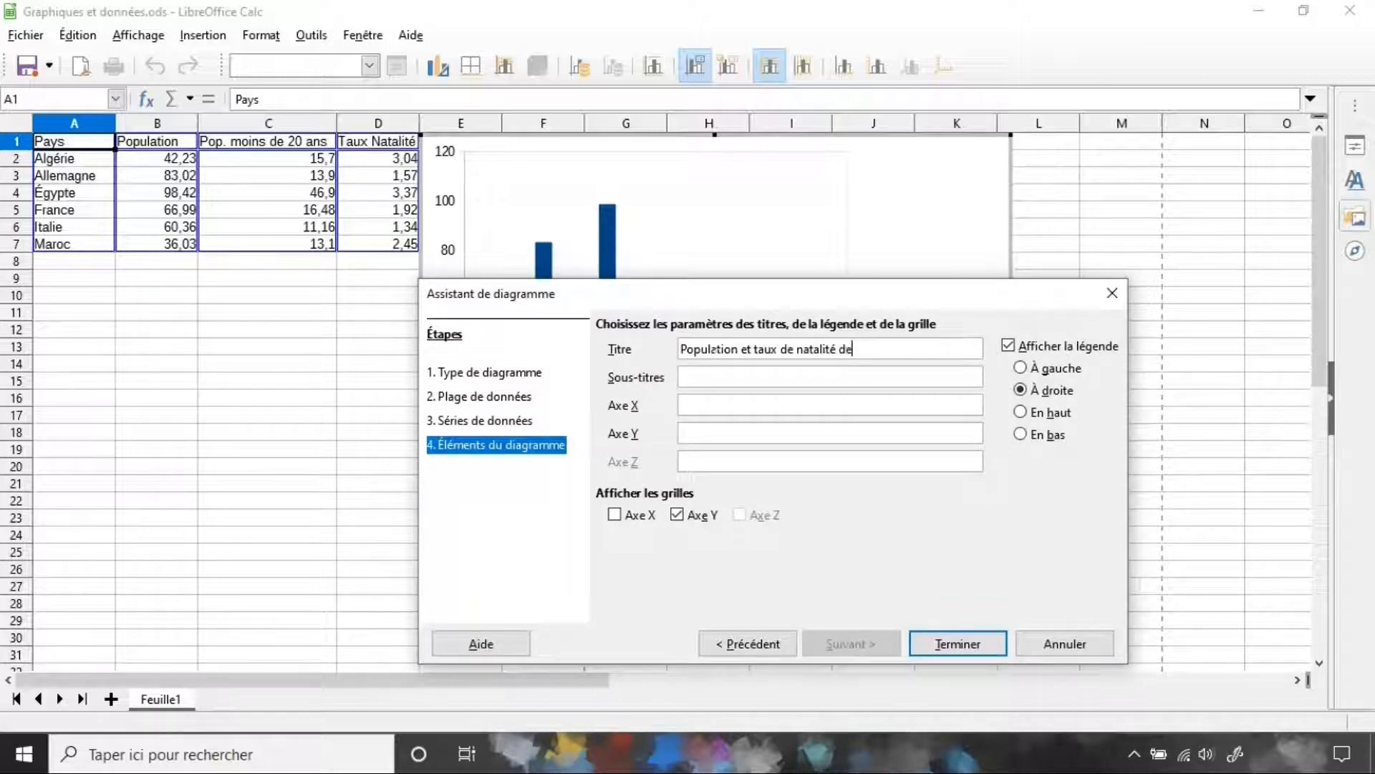
Title the chart "Population et taux de natalité de six pays" with the subtitle "(Source : Wikipédia - 2019)".
type("x pays")
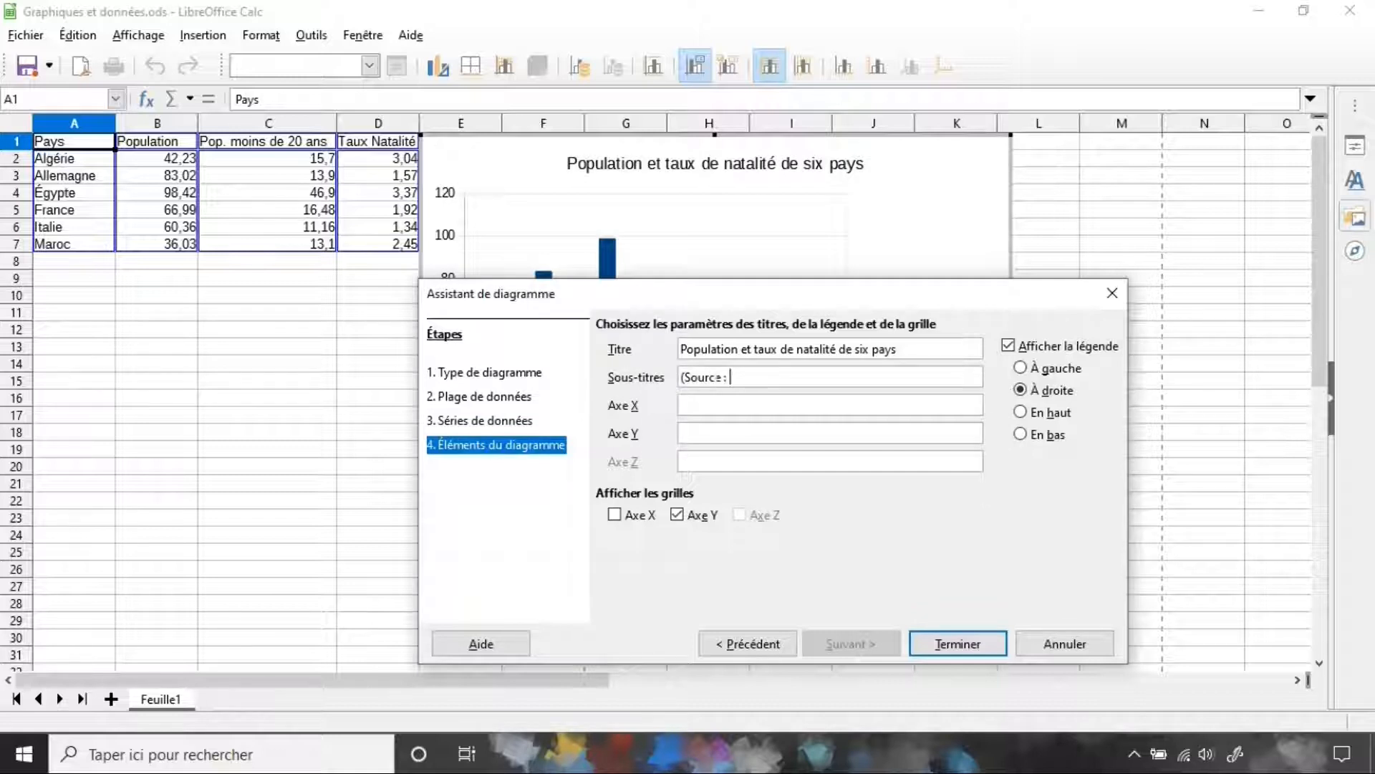
type("pédia - ")
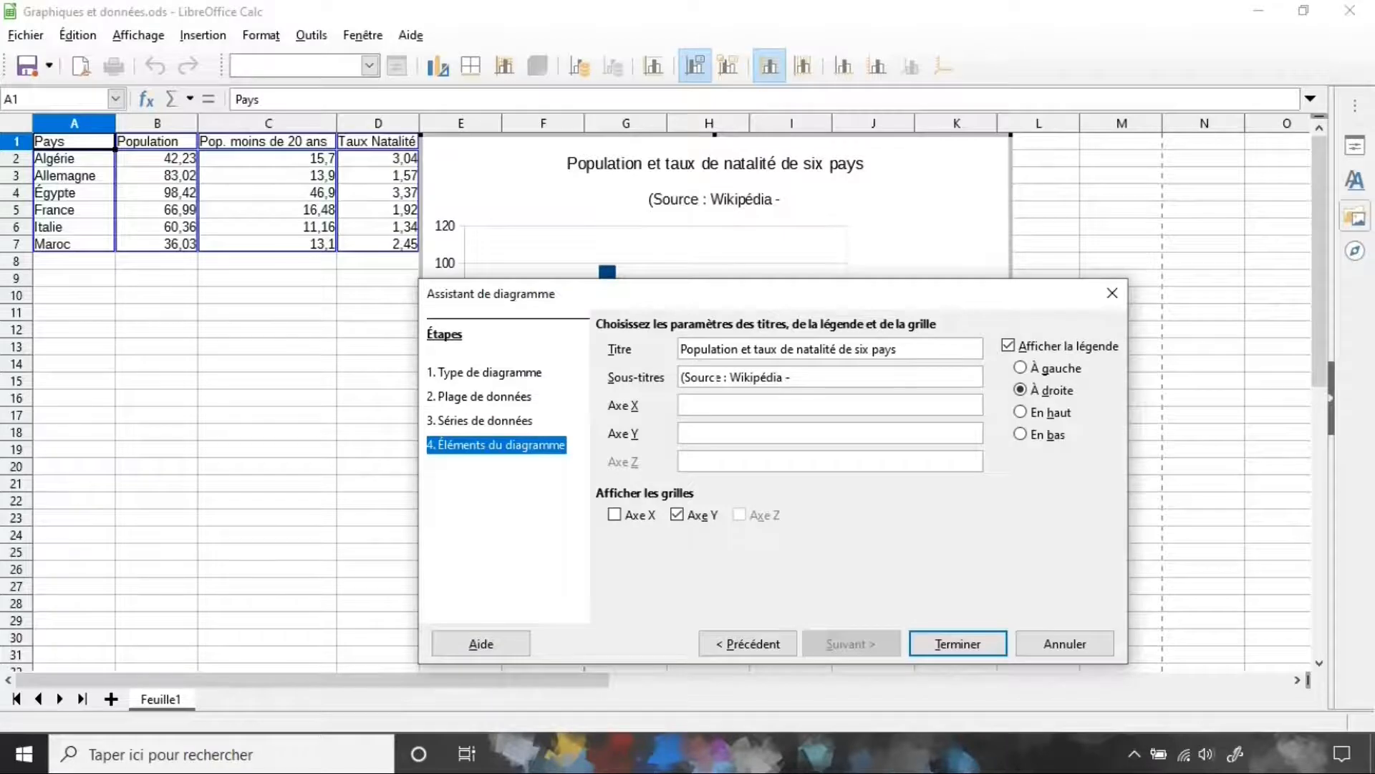
type("2019)")
Finish the chart with X-axis title "Noms des pays" and Y-axis title "Millions d'habitants", and enlarge it to span columns C to L.
key("Tab")
left_click_drag(724, 297, 716, 546)
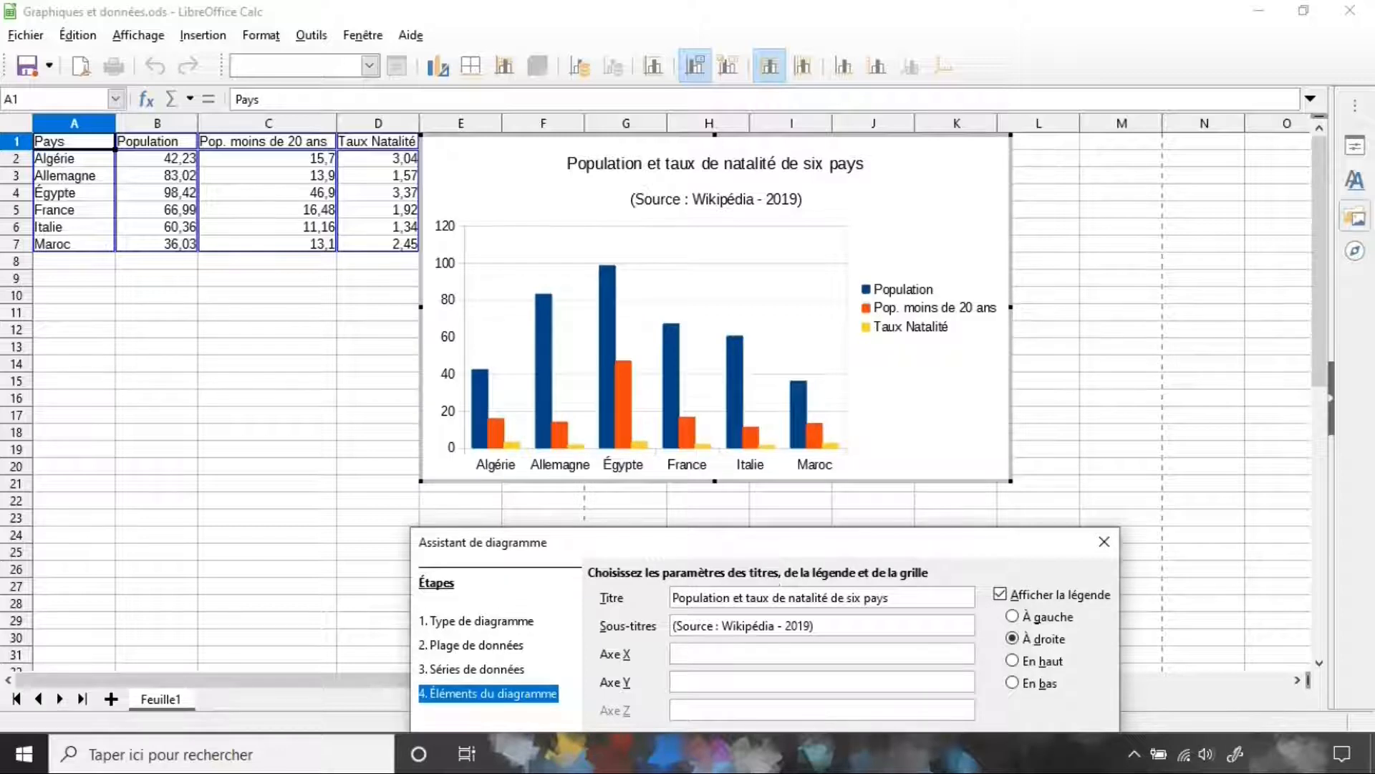
type("Noms des pays")
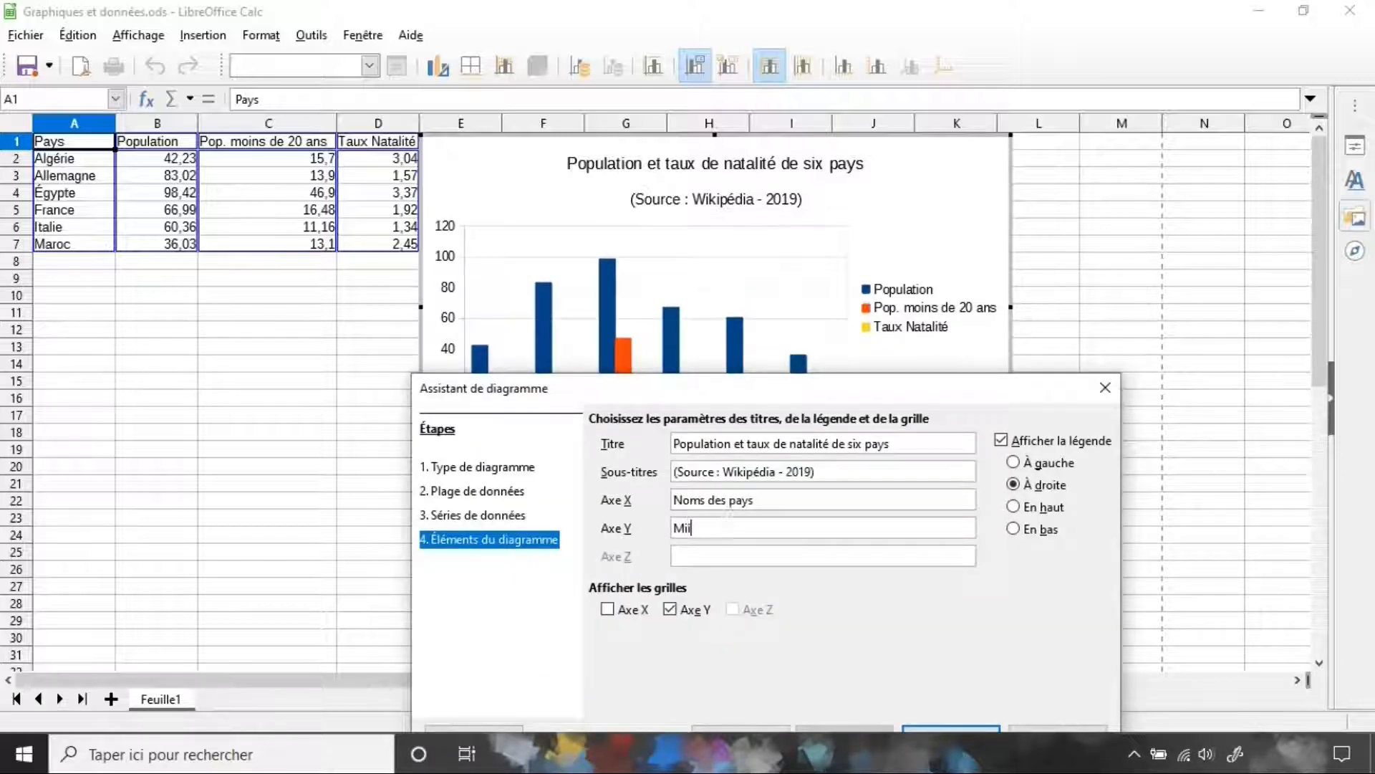
type("Millions d'habitants")
left_click(851, 609)
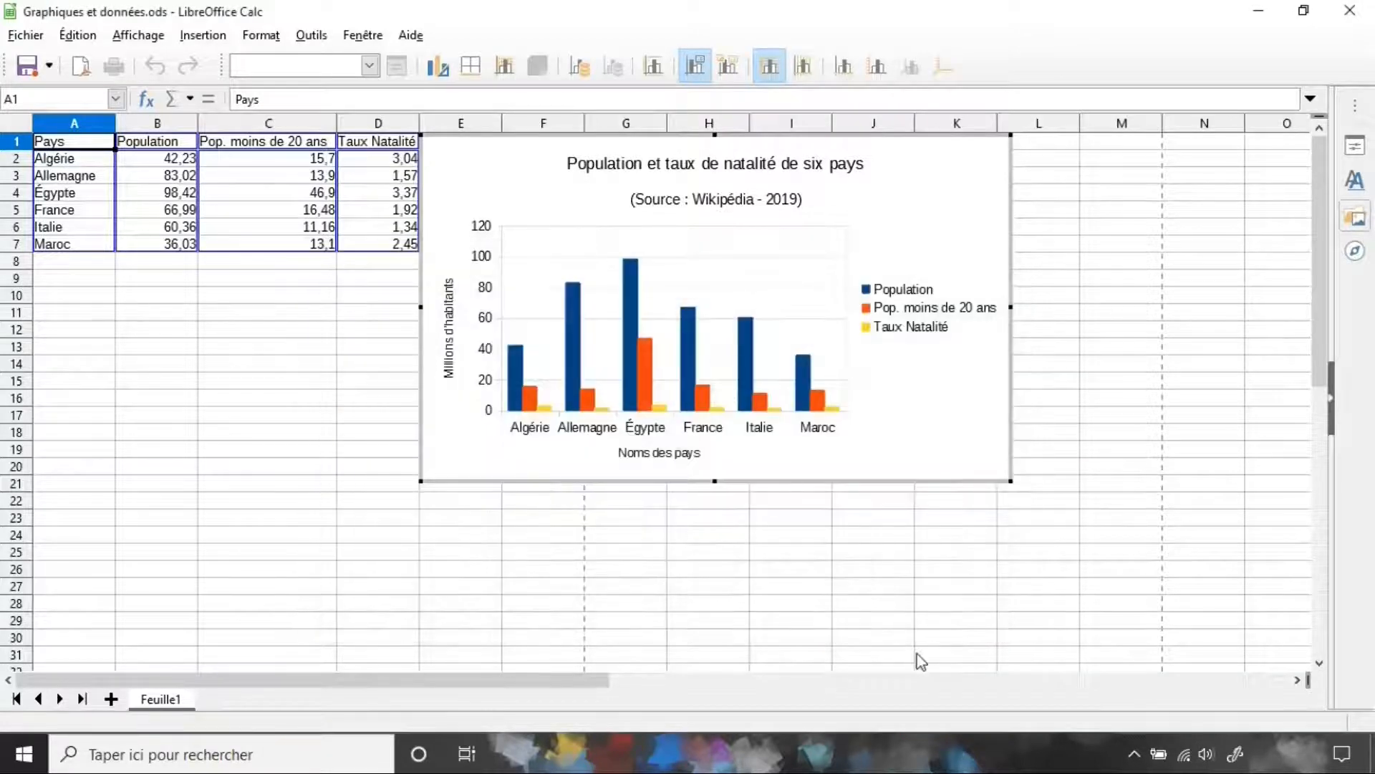
left_click_drag(420, 481, 219, 660)
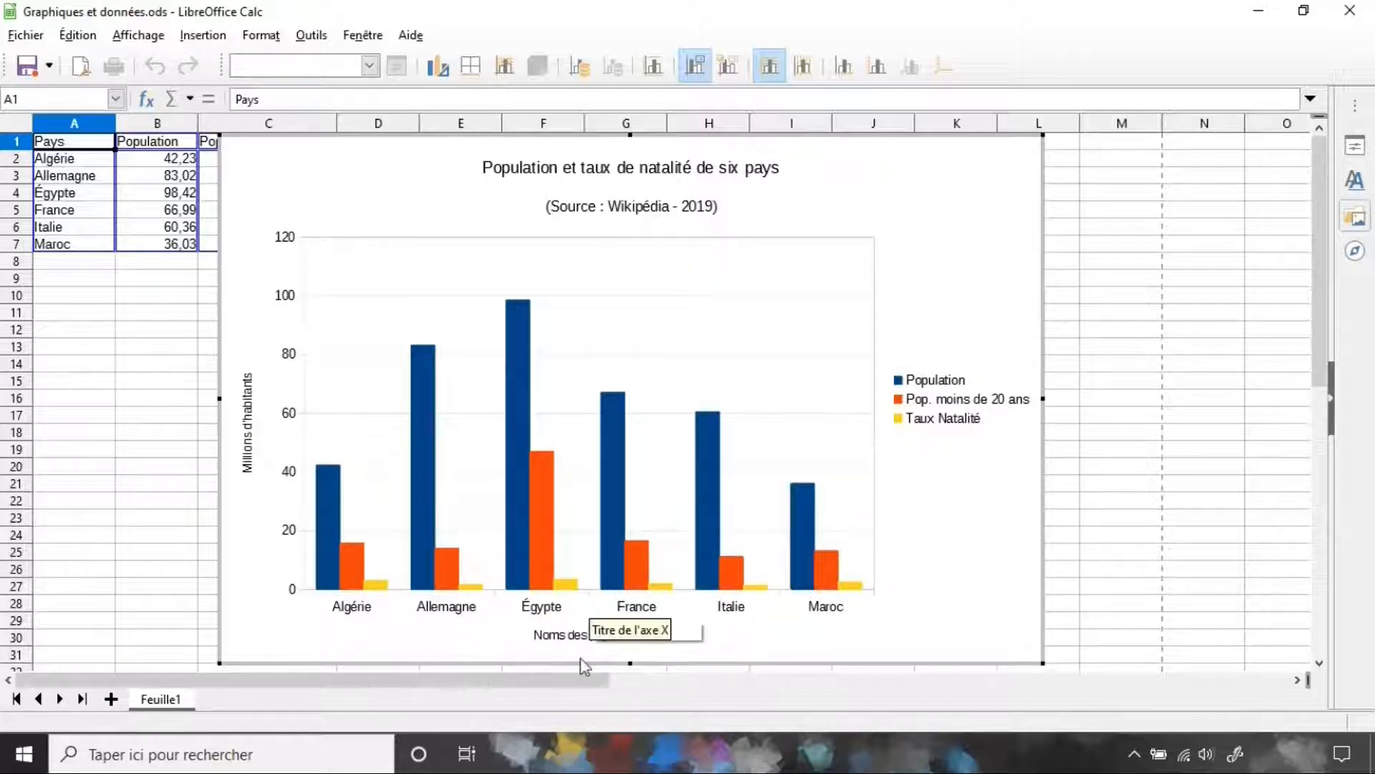
Format the chart's main title in bold (Gras) at 15 pt with a shadow (Ombre).
left_click(587, 175)
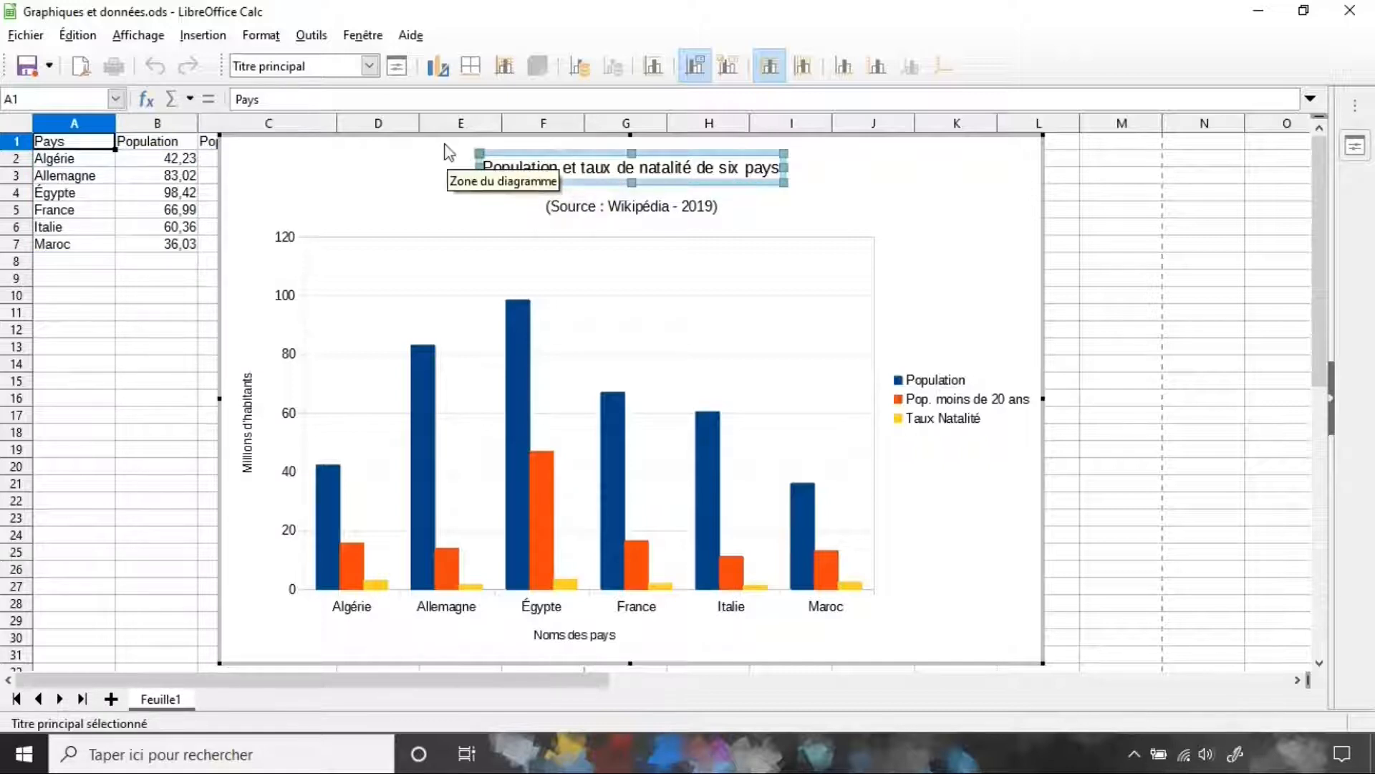
left_click(399, 67)
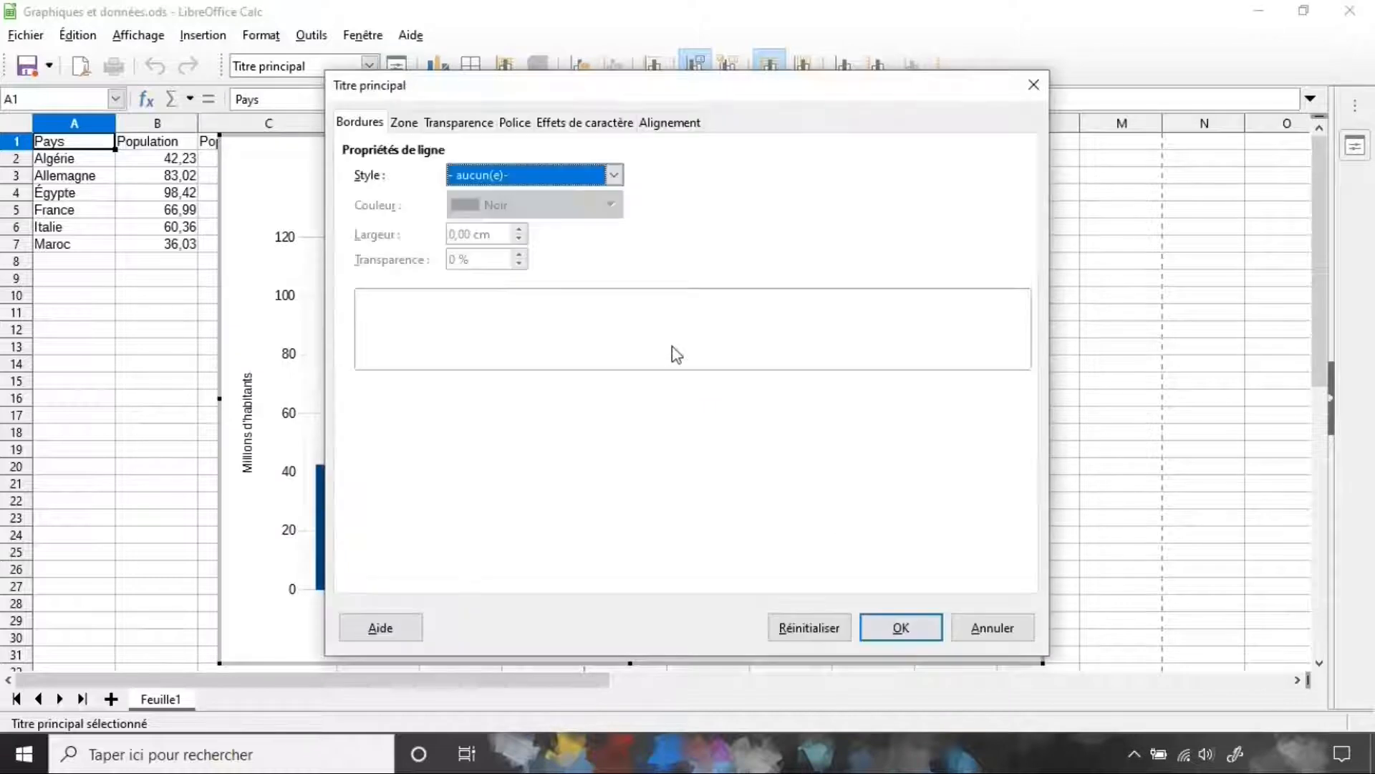
left_click(517, 123)
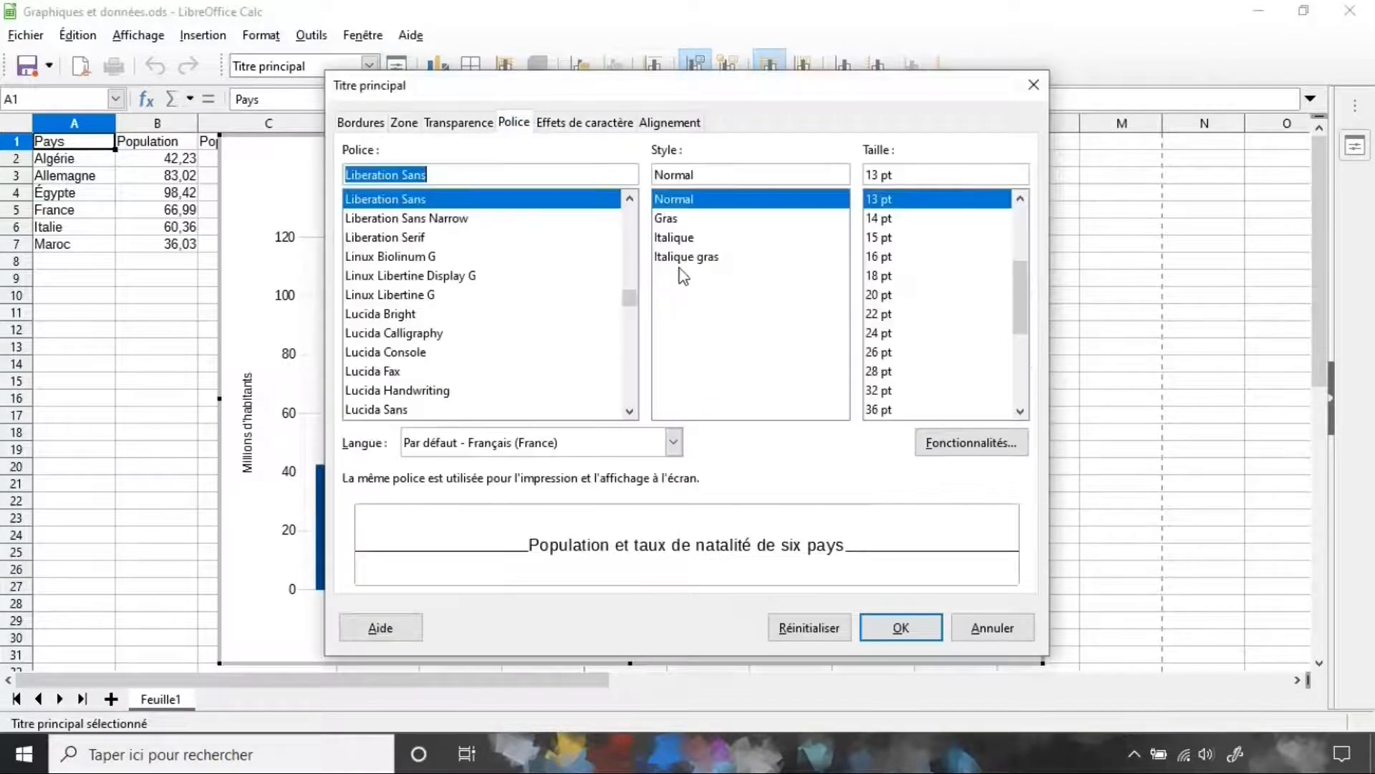
left_click(684, 219)
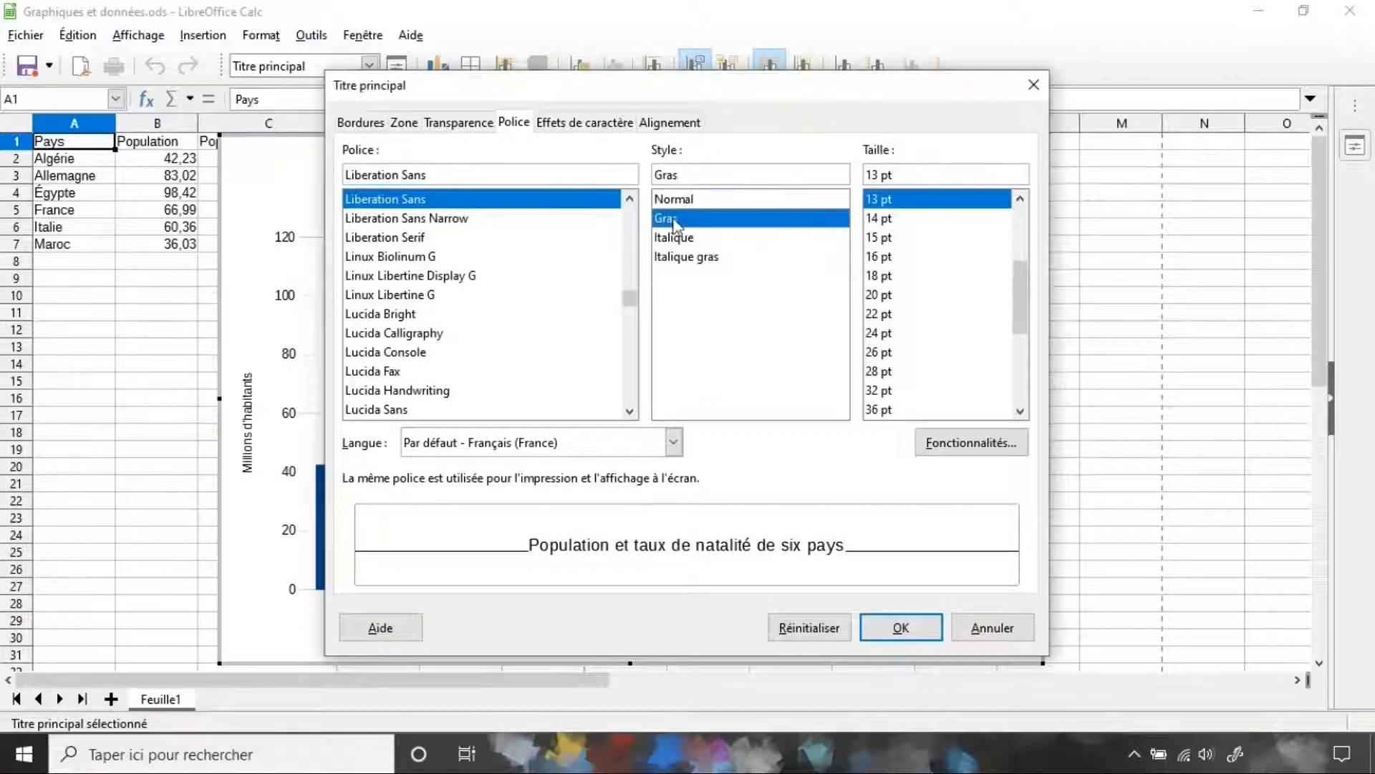
left_click(887, 237)
left_click(584, 124)
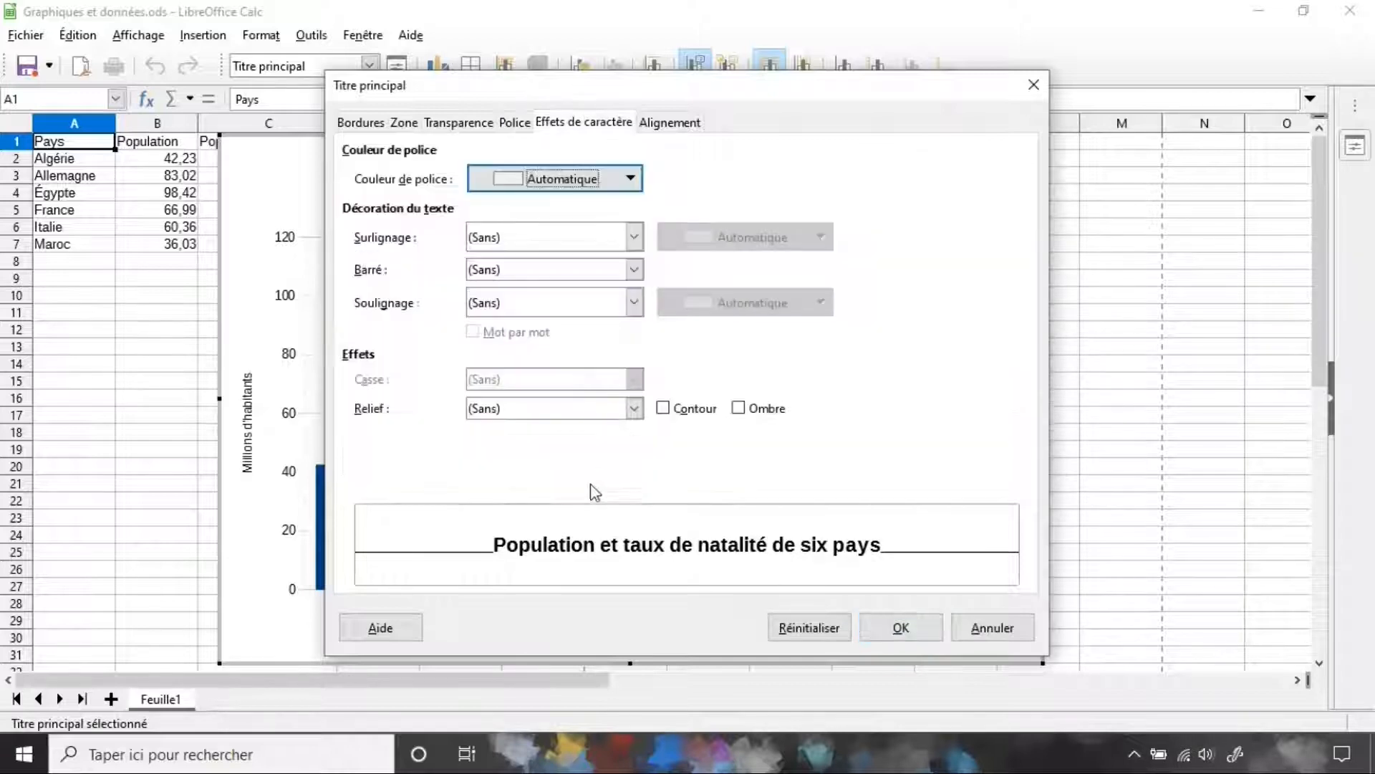
left_click(745, 409)
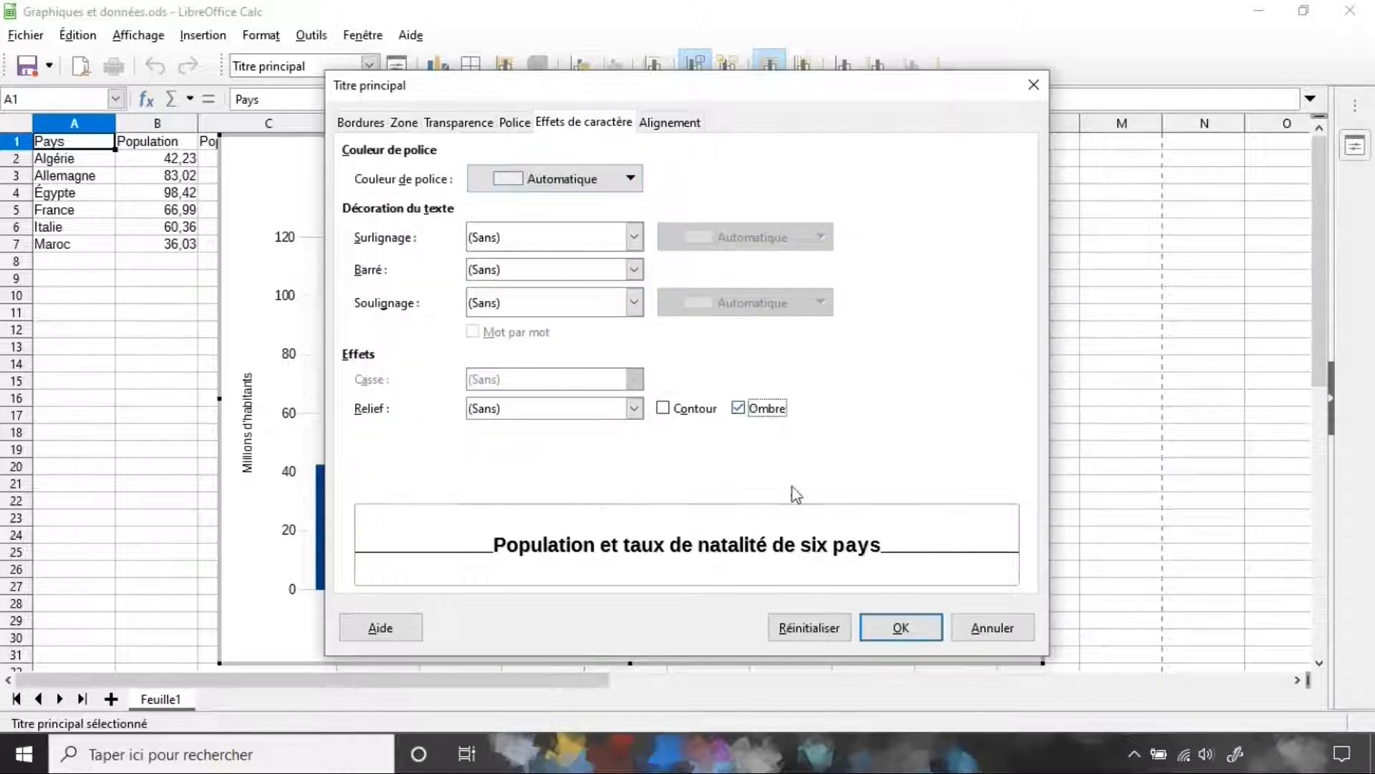
left_click(915, 632)
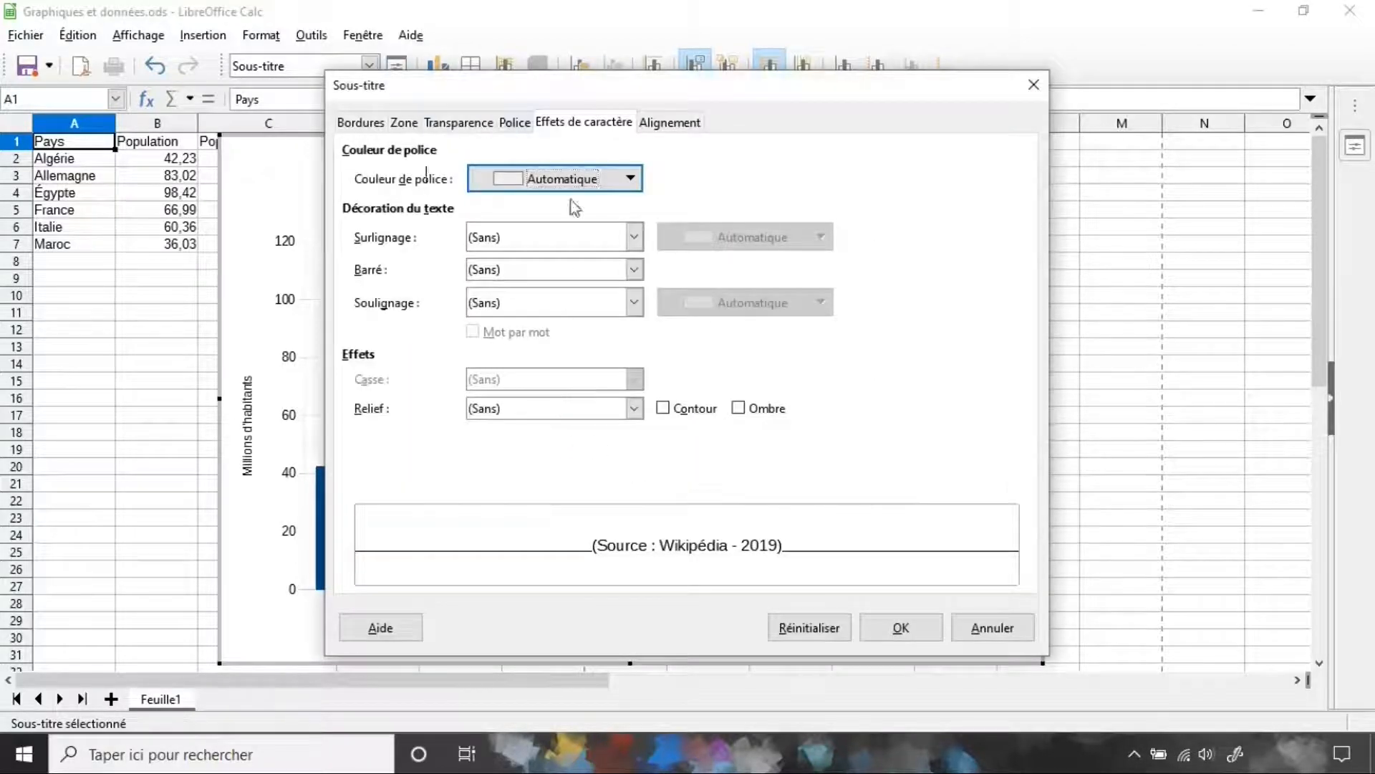
Set the font style of the chart's subtitle to bold italic (Italique gras).
left_click(514, 123)
left_click(709, 258)
left_click(901, 627)
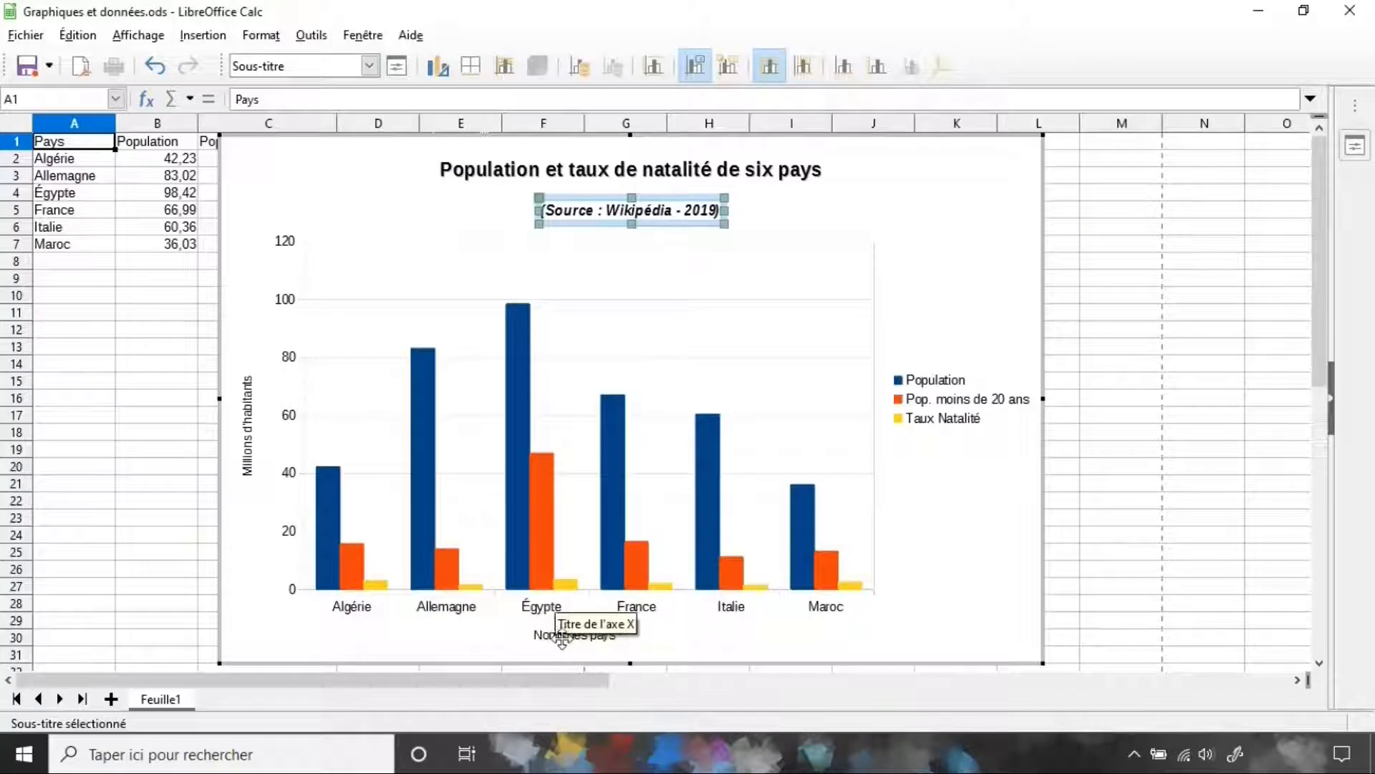
Make the Y-axis title "Millions d'habitants" bold and increase its font size.
left_click(260, 415)
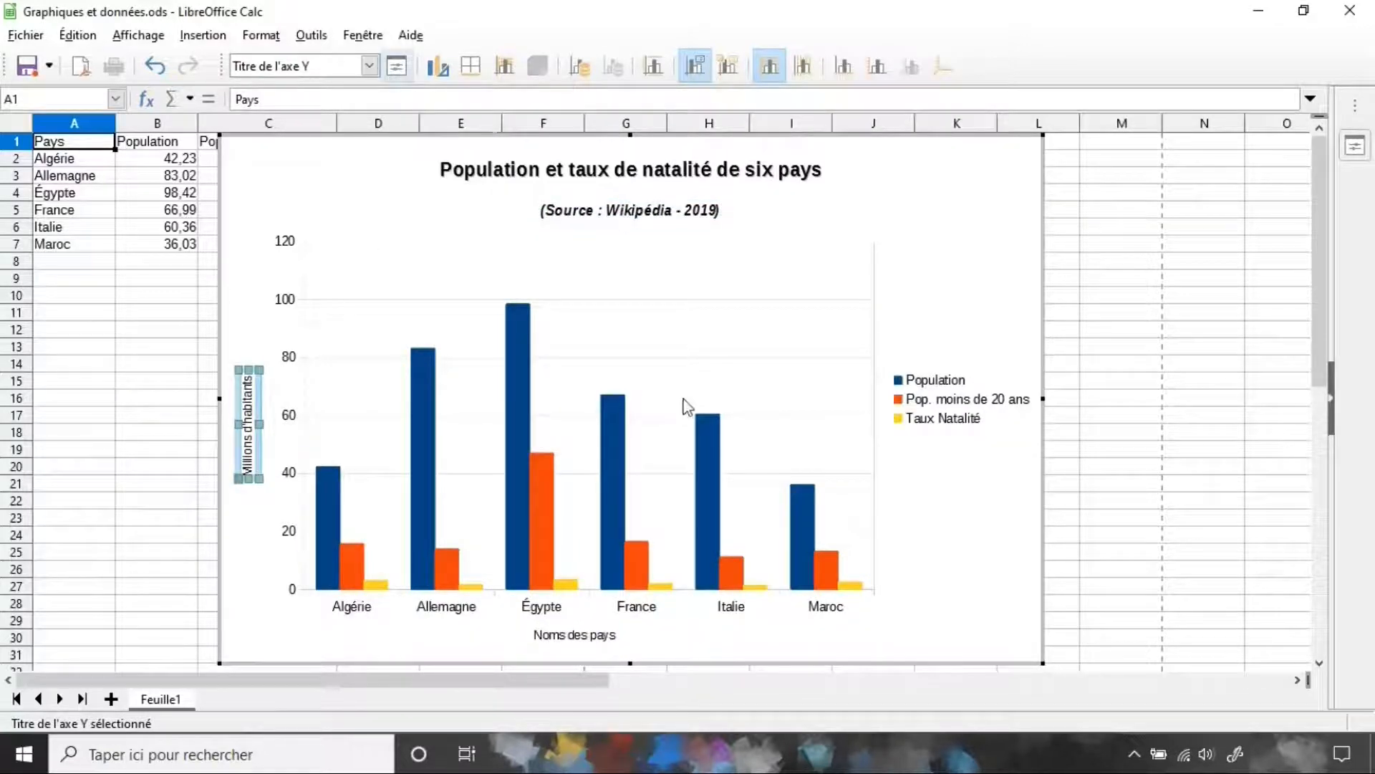
left_click(709, 217)
left_click(886, 270)
left_click(900, 629)
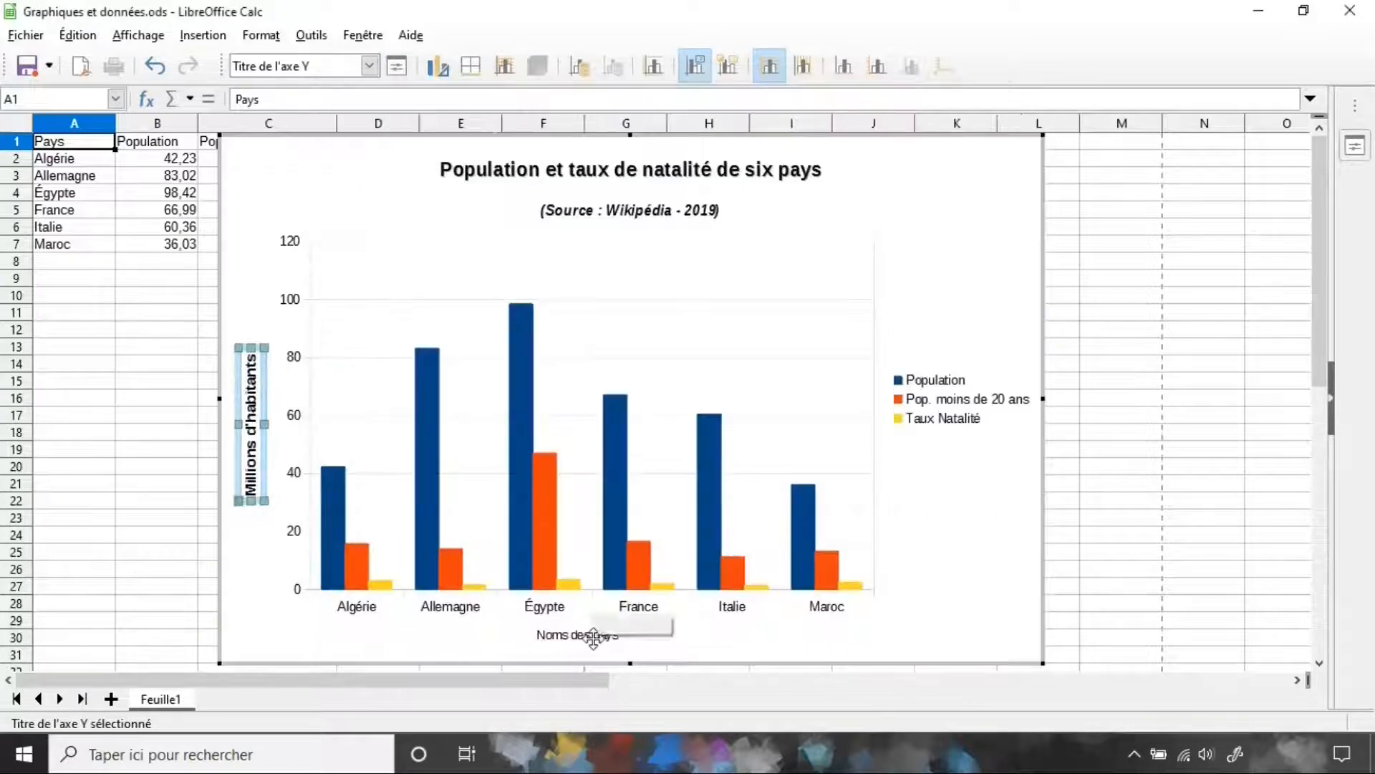
Make the X-axis title, the legend text and the labels of both axes bold.
left_click(593, 638)
left_click(397, 66)
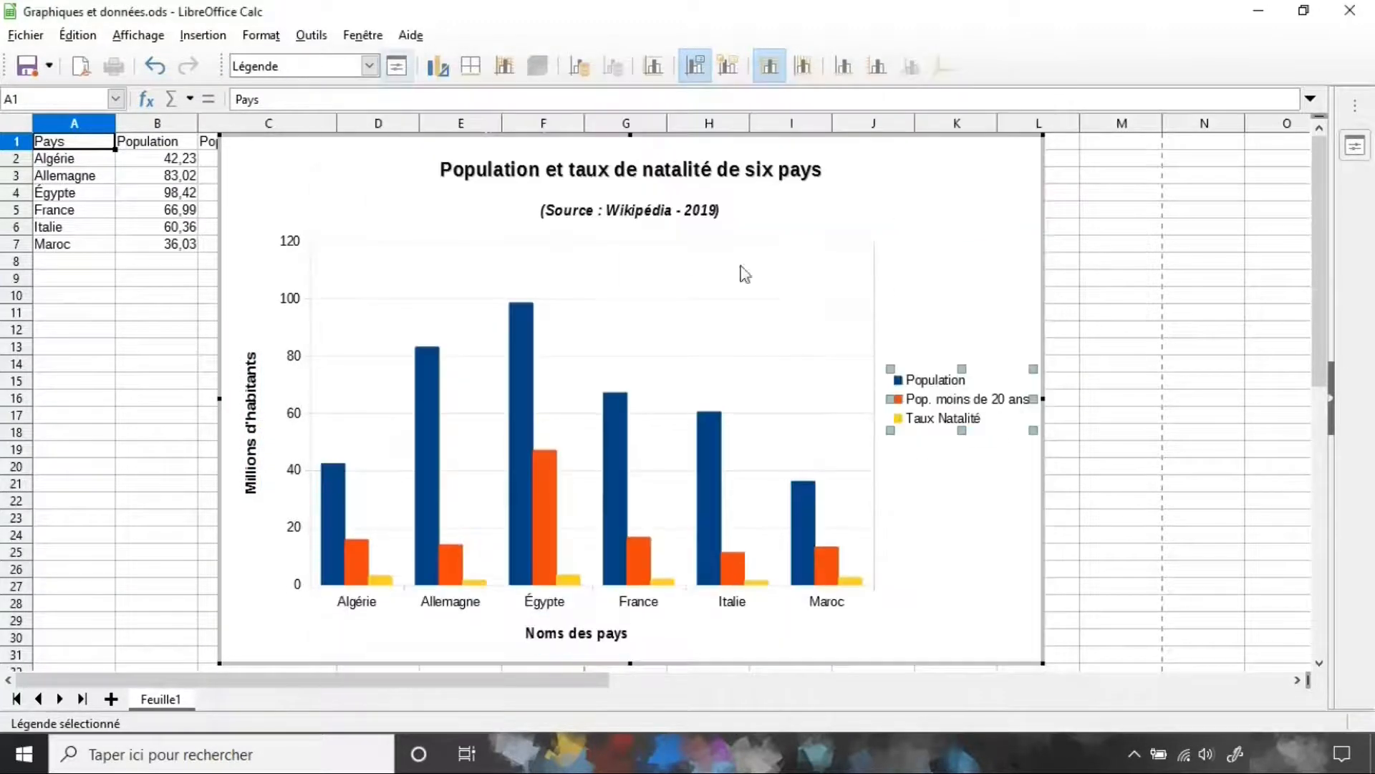
left_click(816, 599)
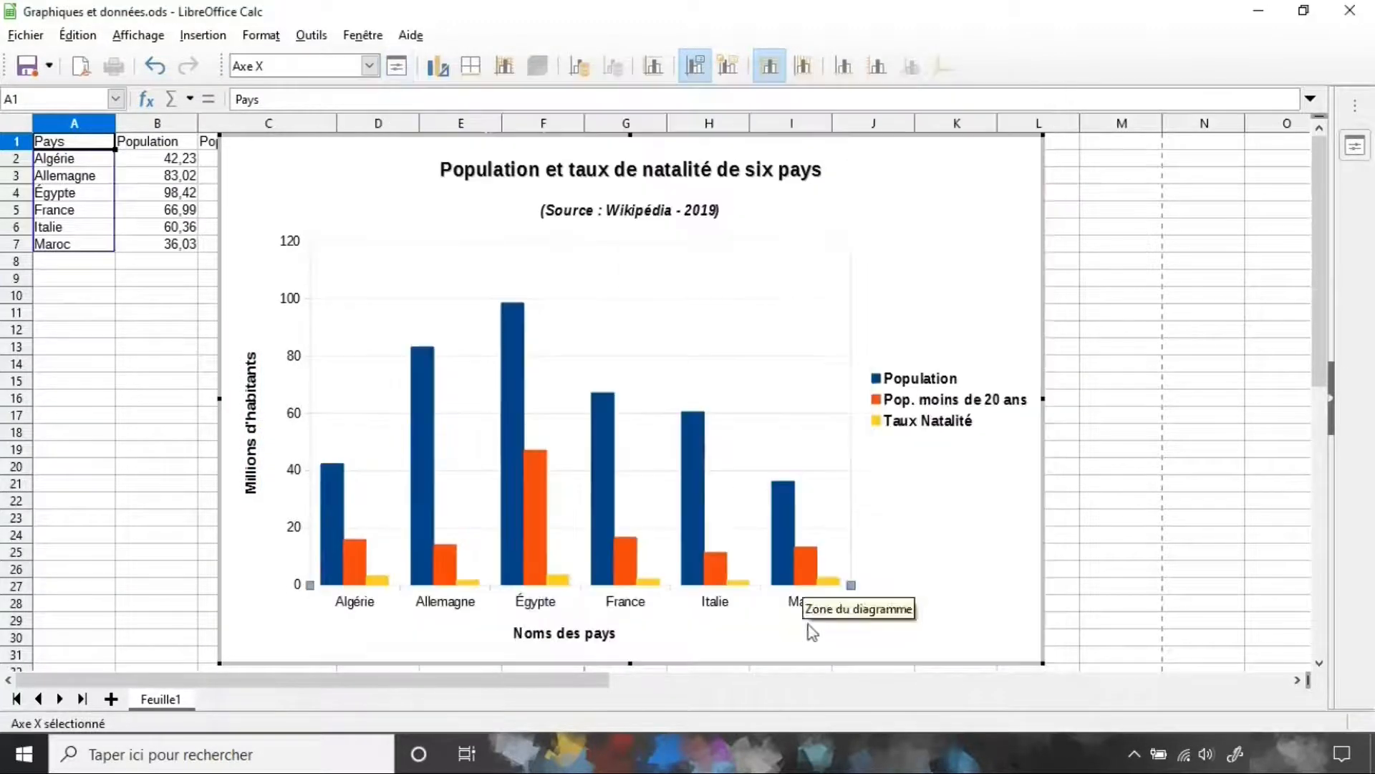
left_click(396, 66)
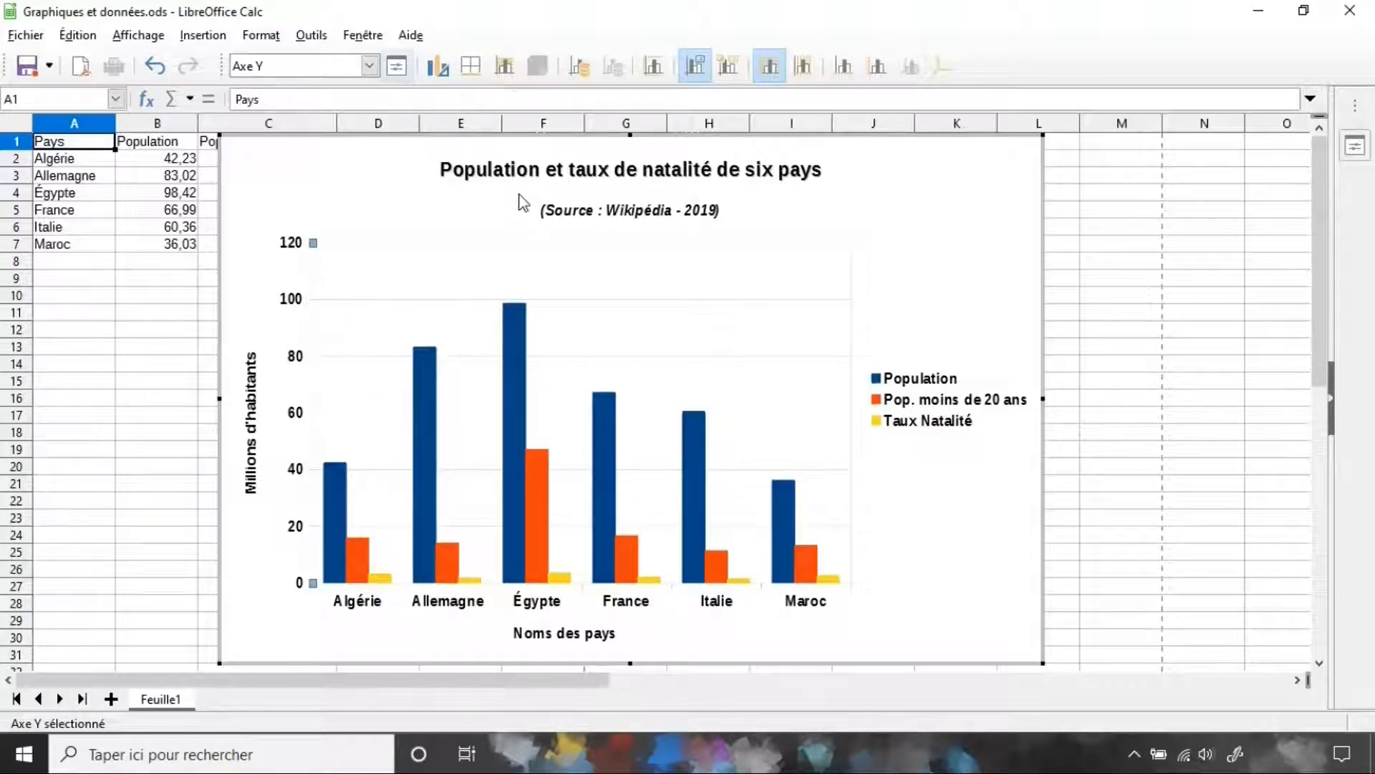
Turn off the automatic maximum of the Y-axis scale and set it to 100.
left_click(395, 157)
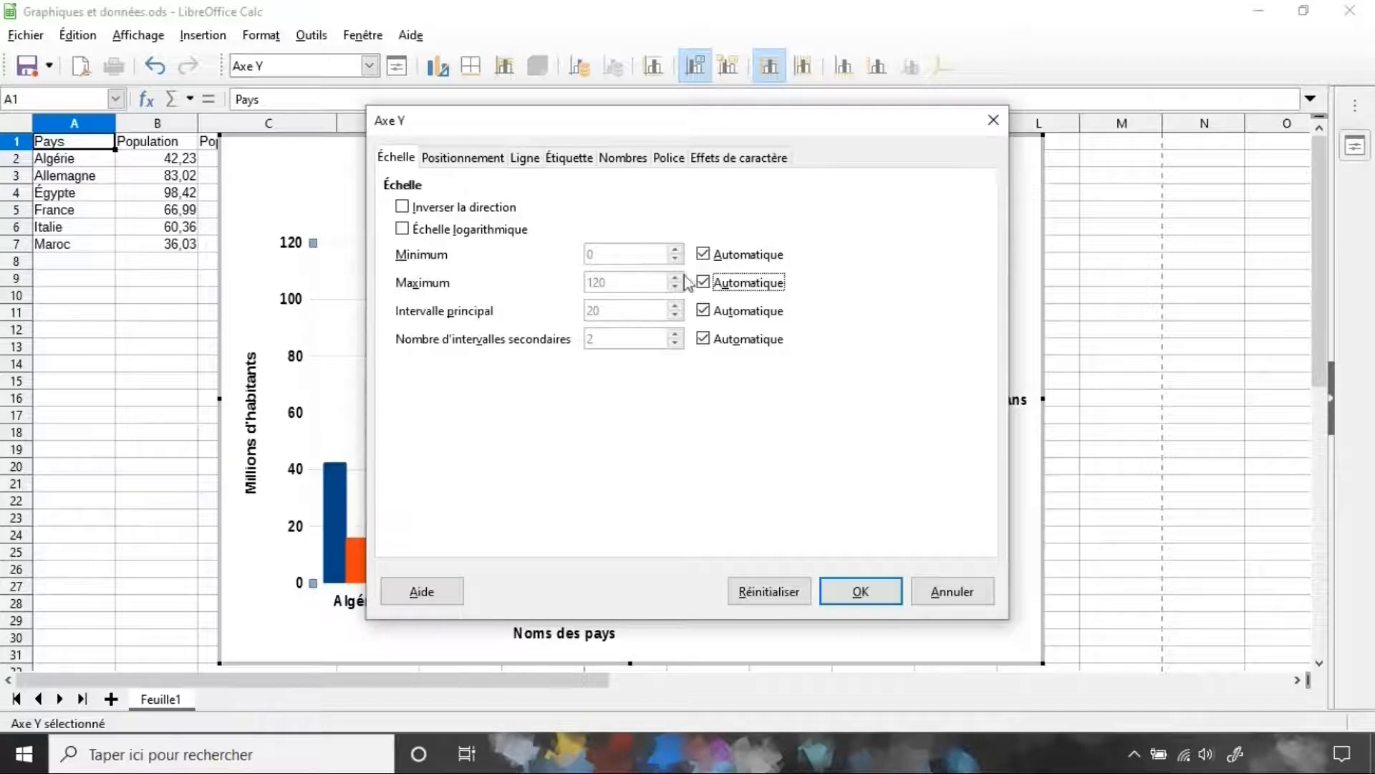
left_click(706, 283)
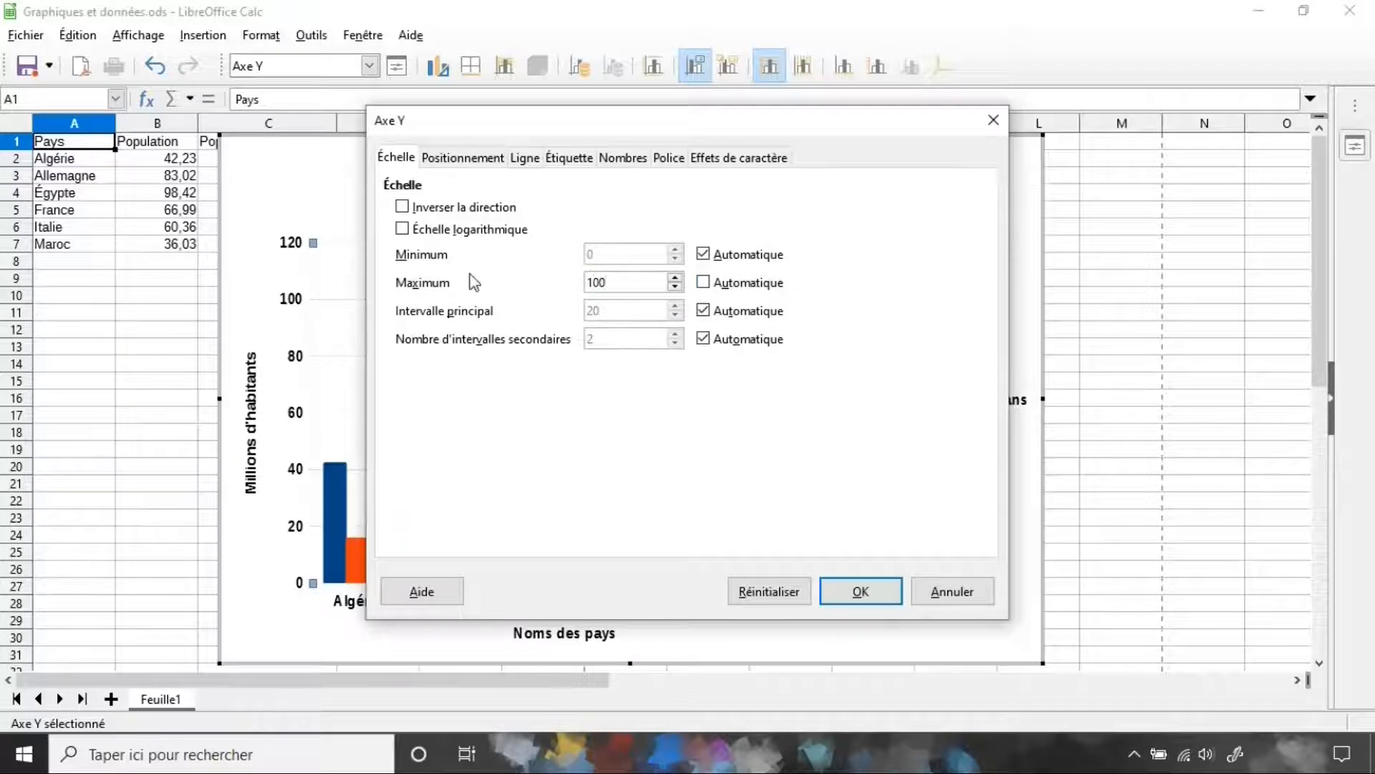
left_click(860, 591)
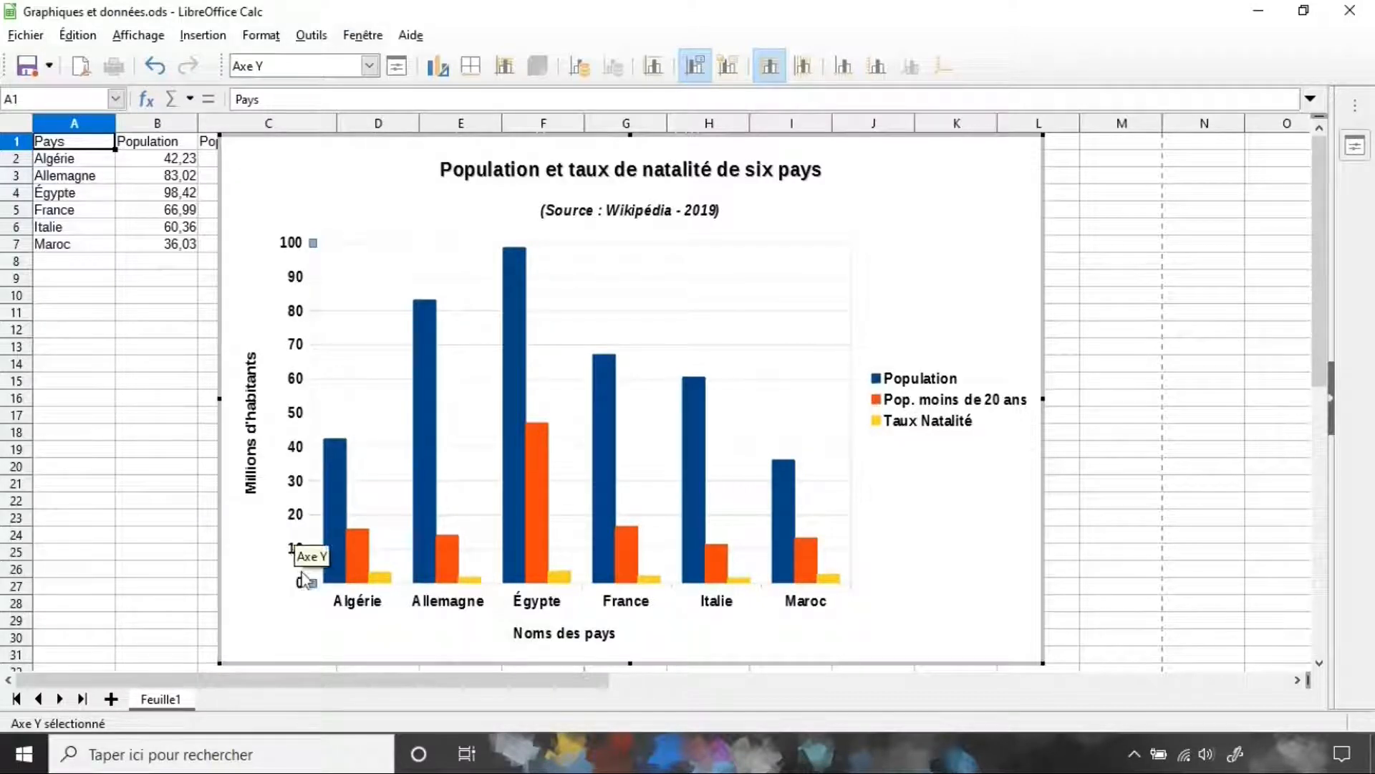
Turn off the automatic main interval (Intervalle principal) of the Y-axis scale and set it to 25.
left_click(396, 66)
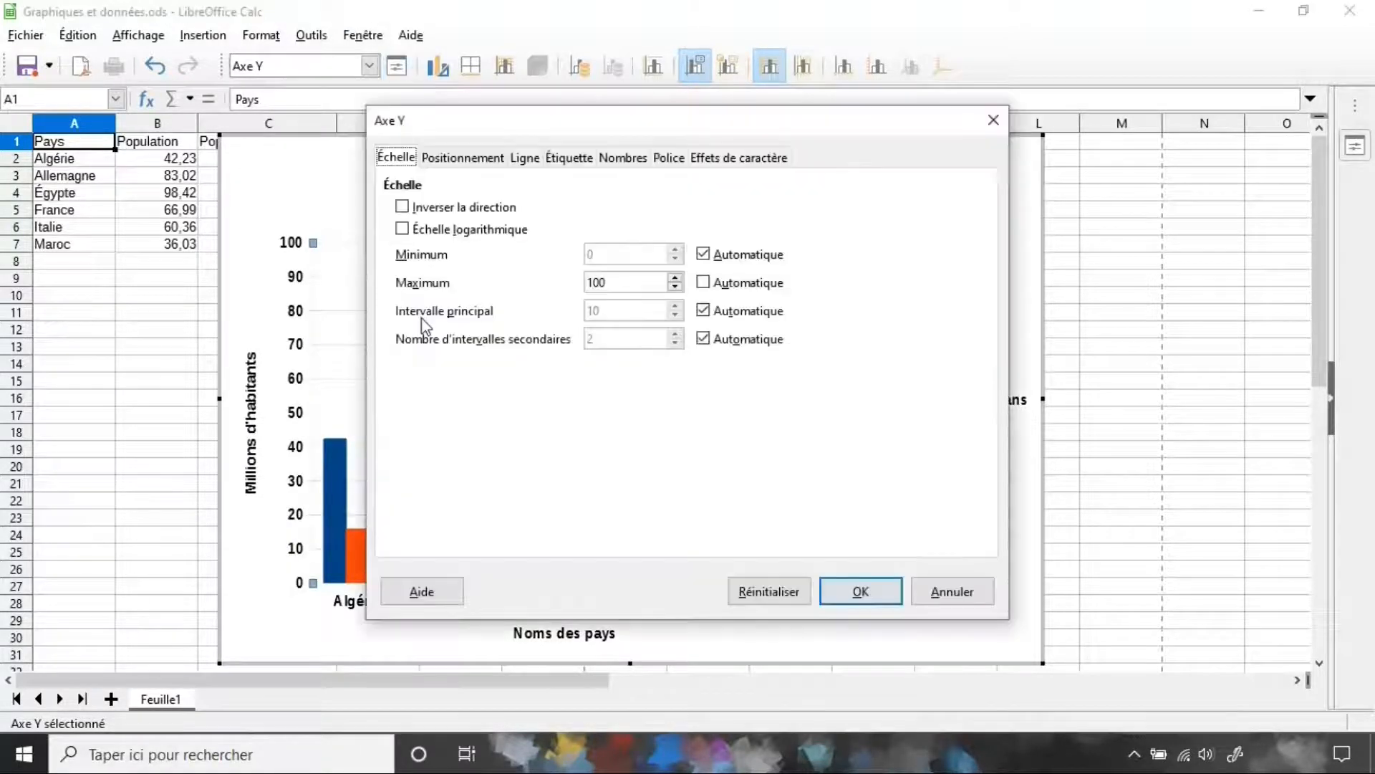
left_click(703, 310)
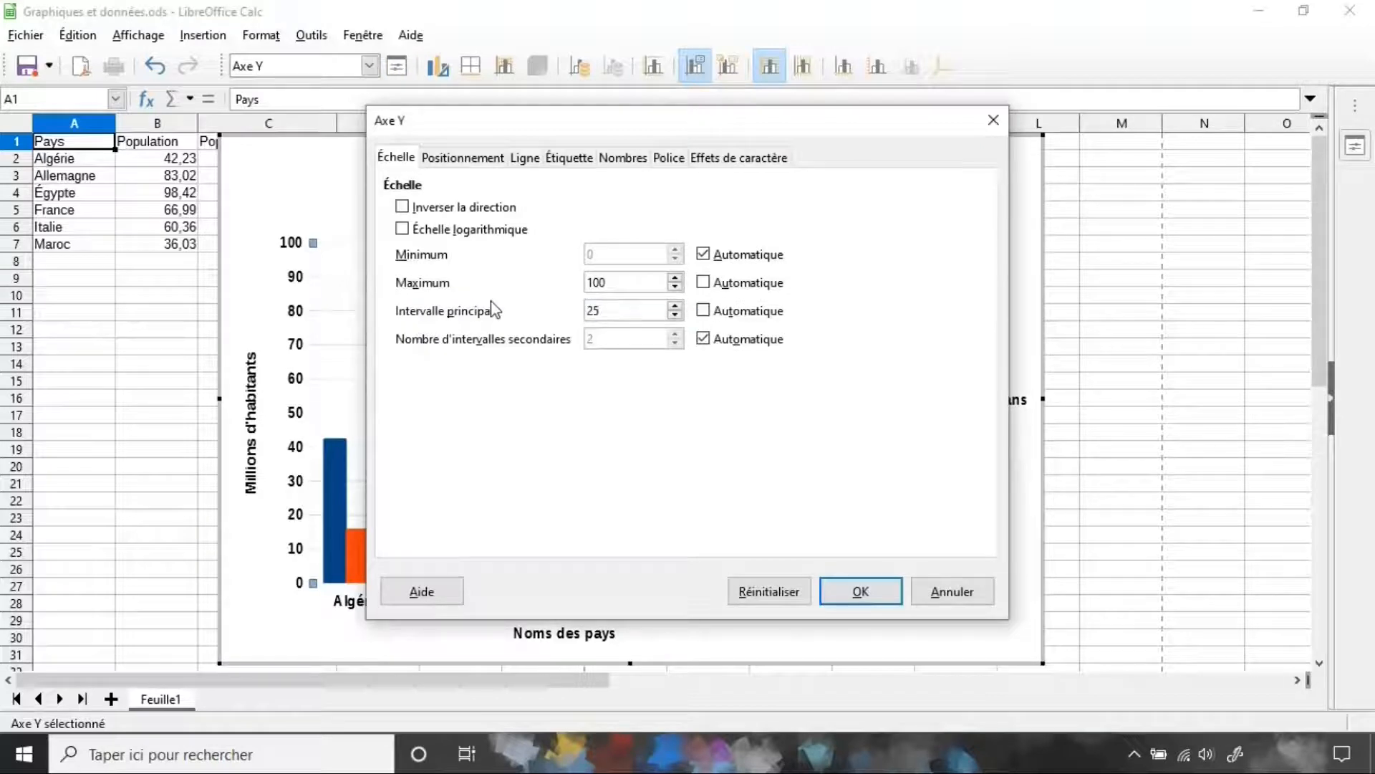
left_click(860, 591)
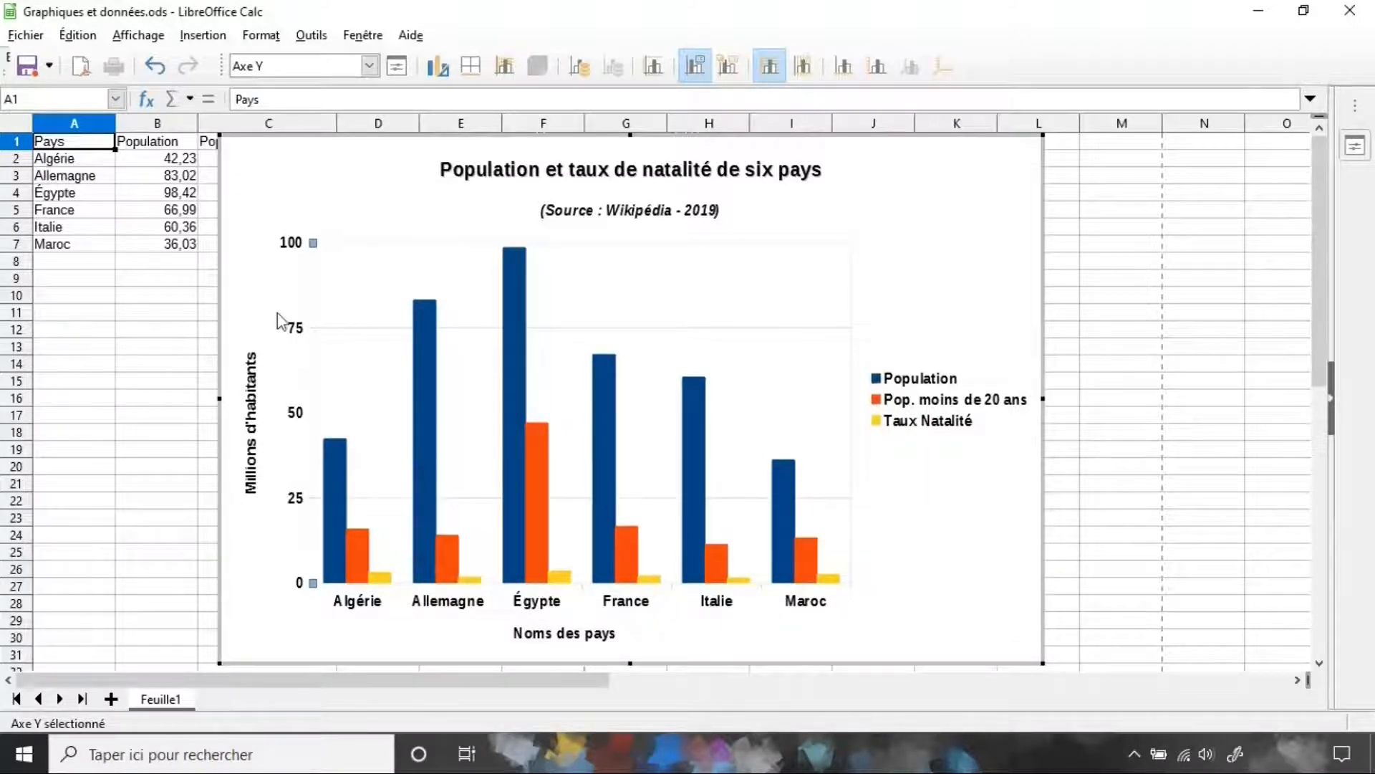
Align the Taux Natalité data series to the secondary Y axis and display its bars side by side with the others.
mouse_move(385, 585)
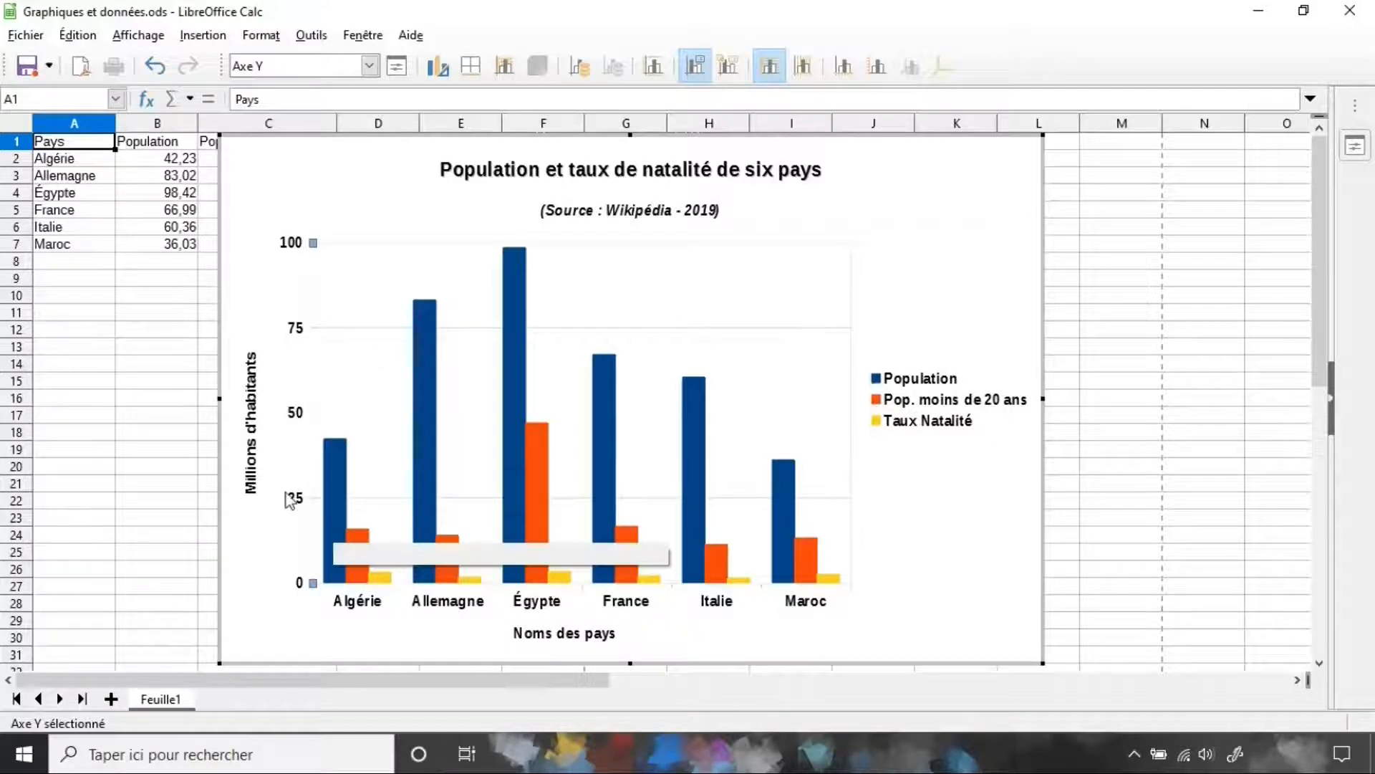
left_click(384, 580)
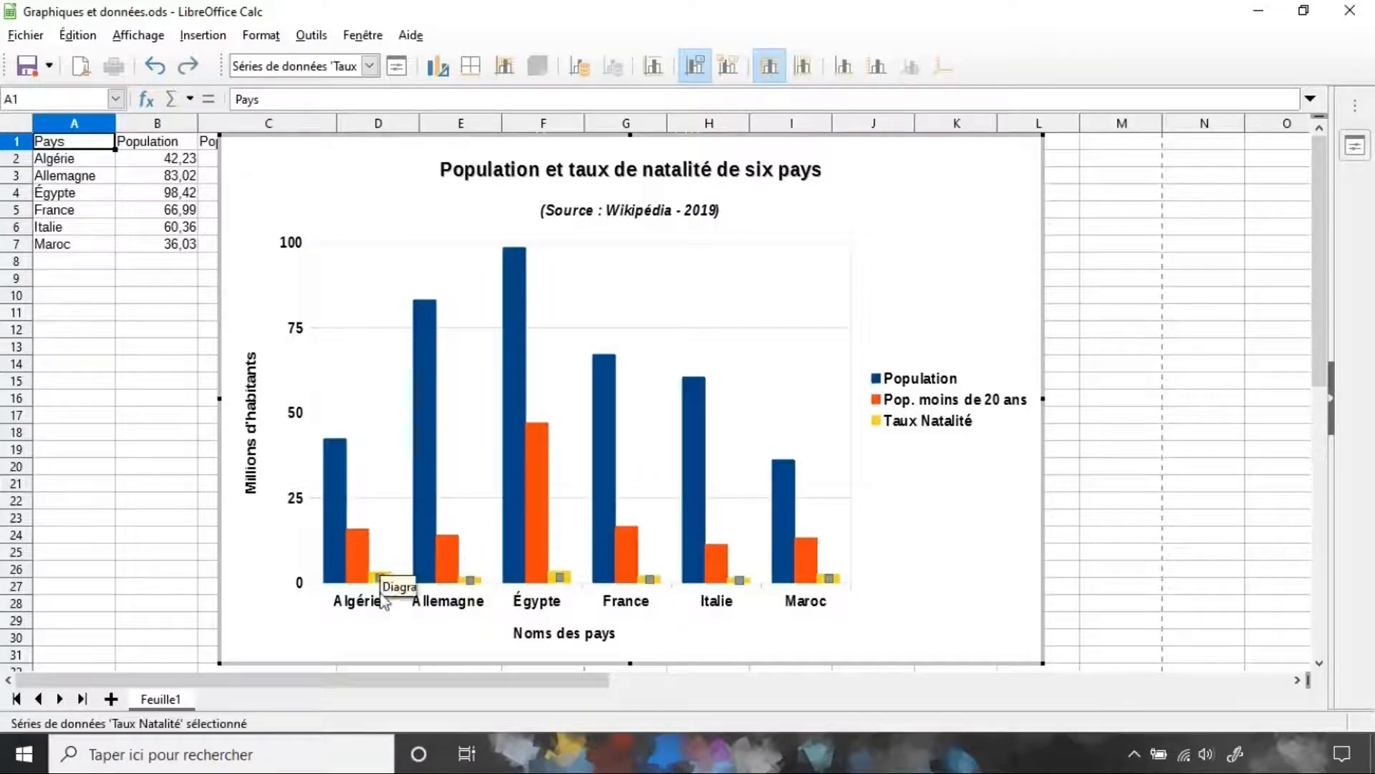
mouse_move(385, 577)
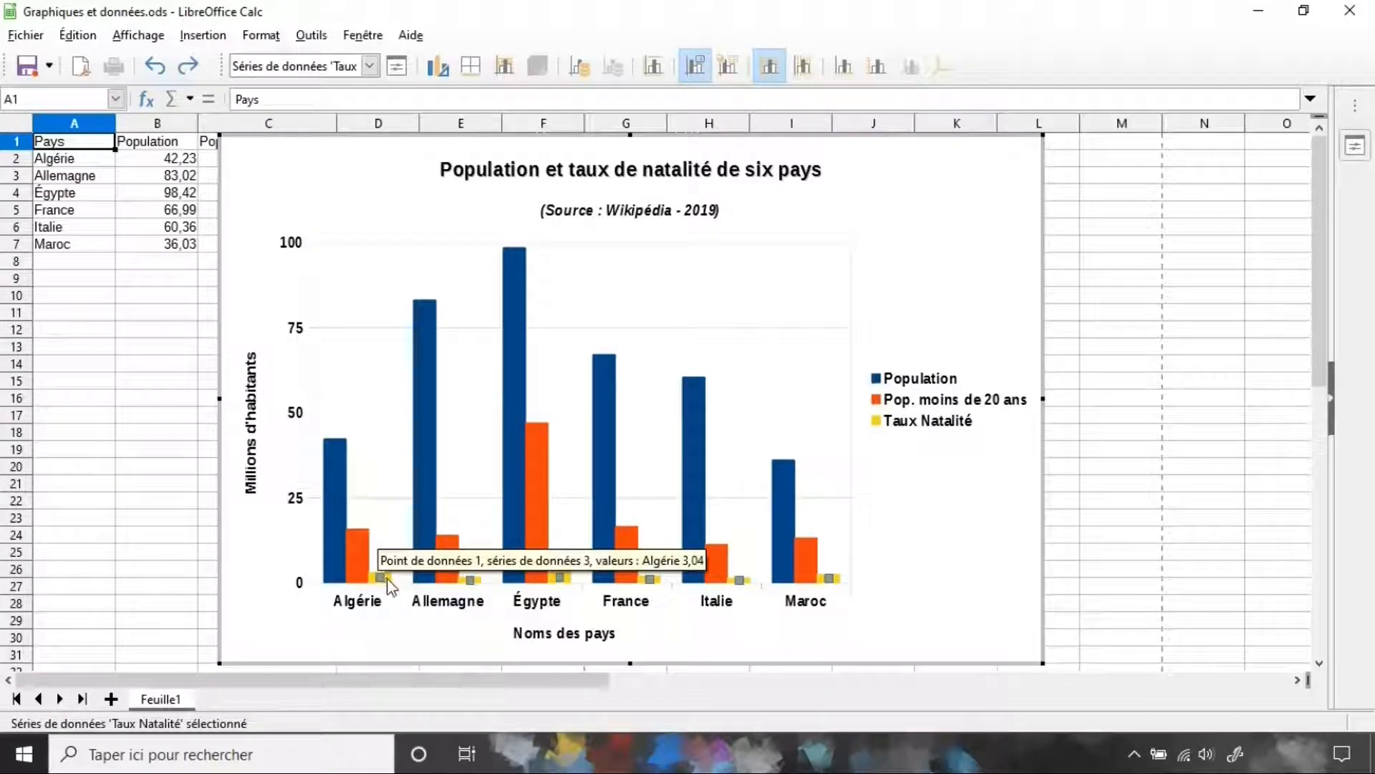
left_click(398, 68)
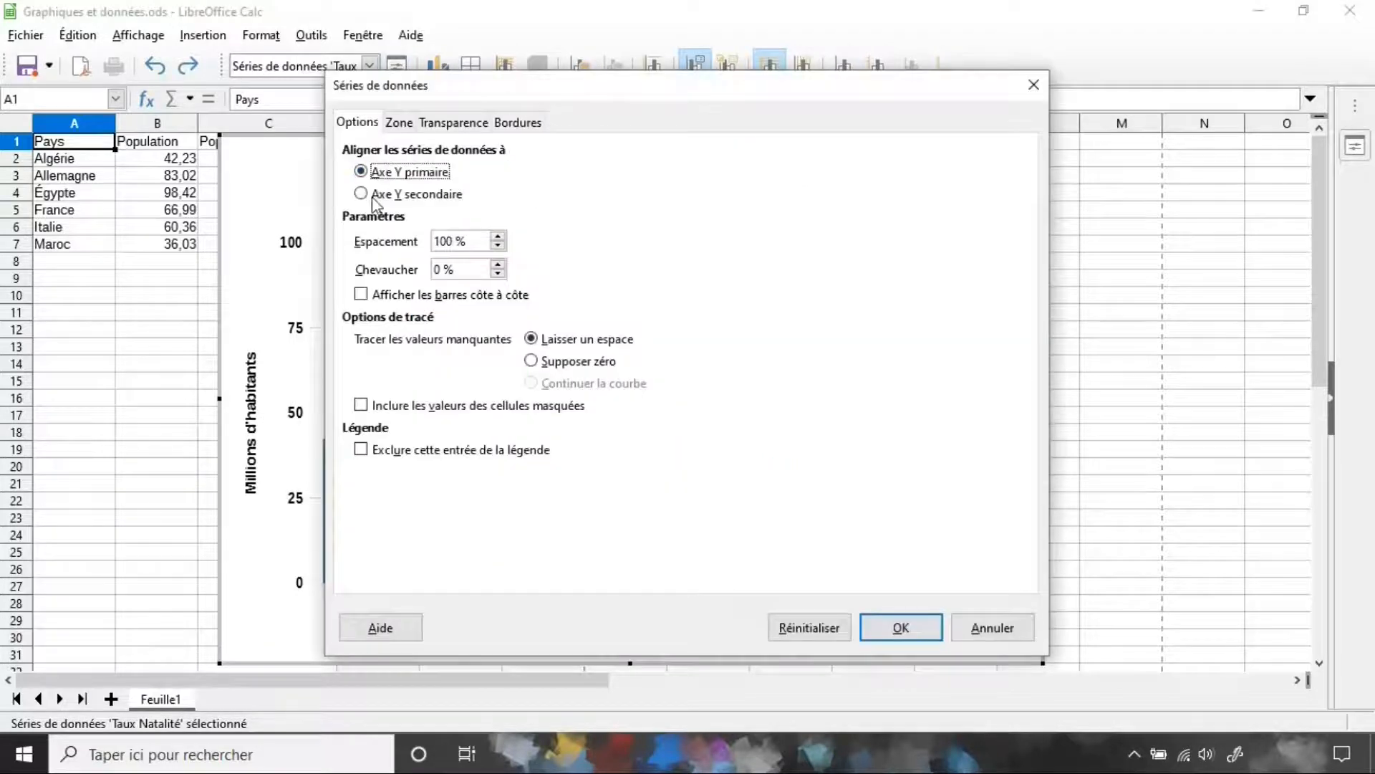
left_click(398, 197)
left_click(378, 299)
left_click(904, 632)
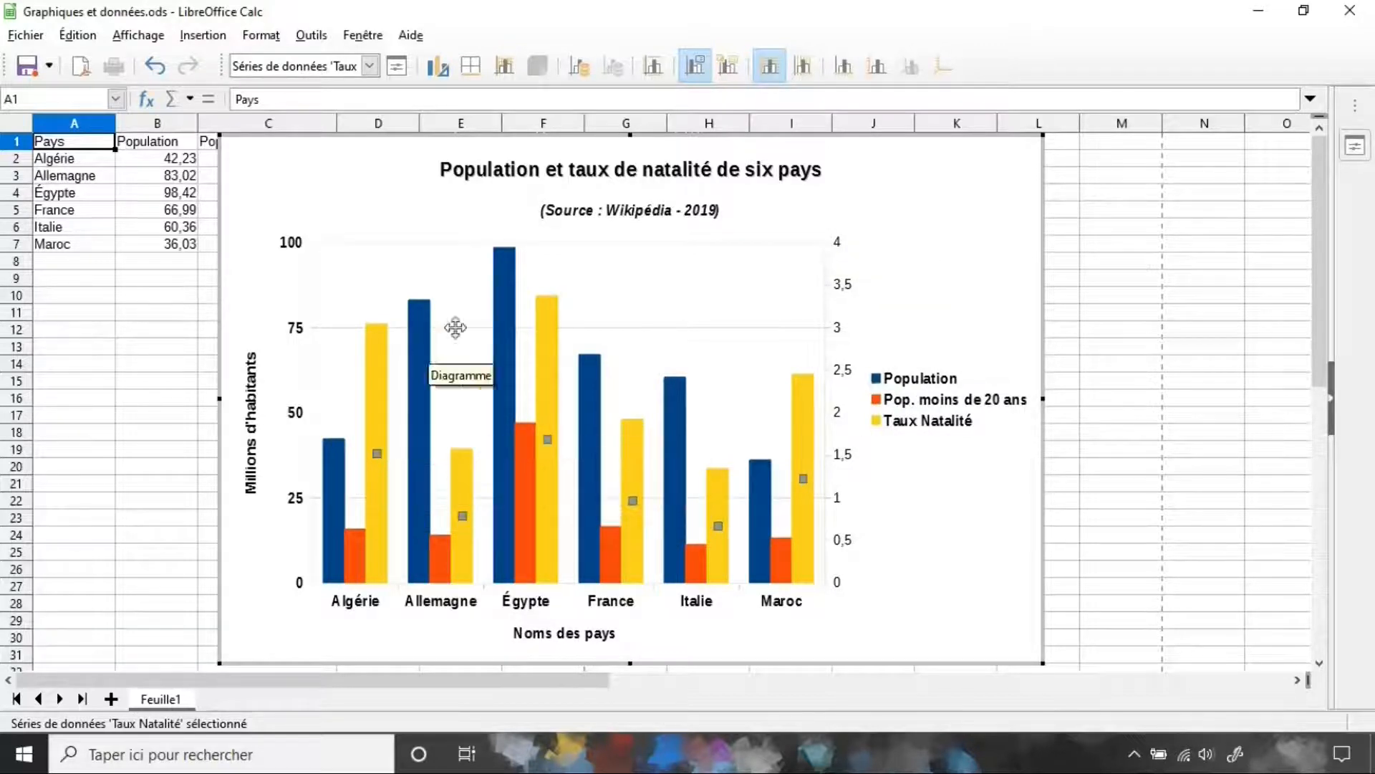
Insert a title for the secondary Y axis and change its text to "Taux de natalité".
left_click(829, 370)
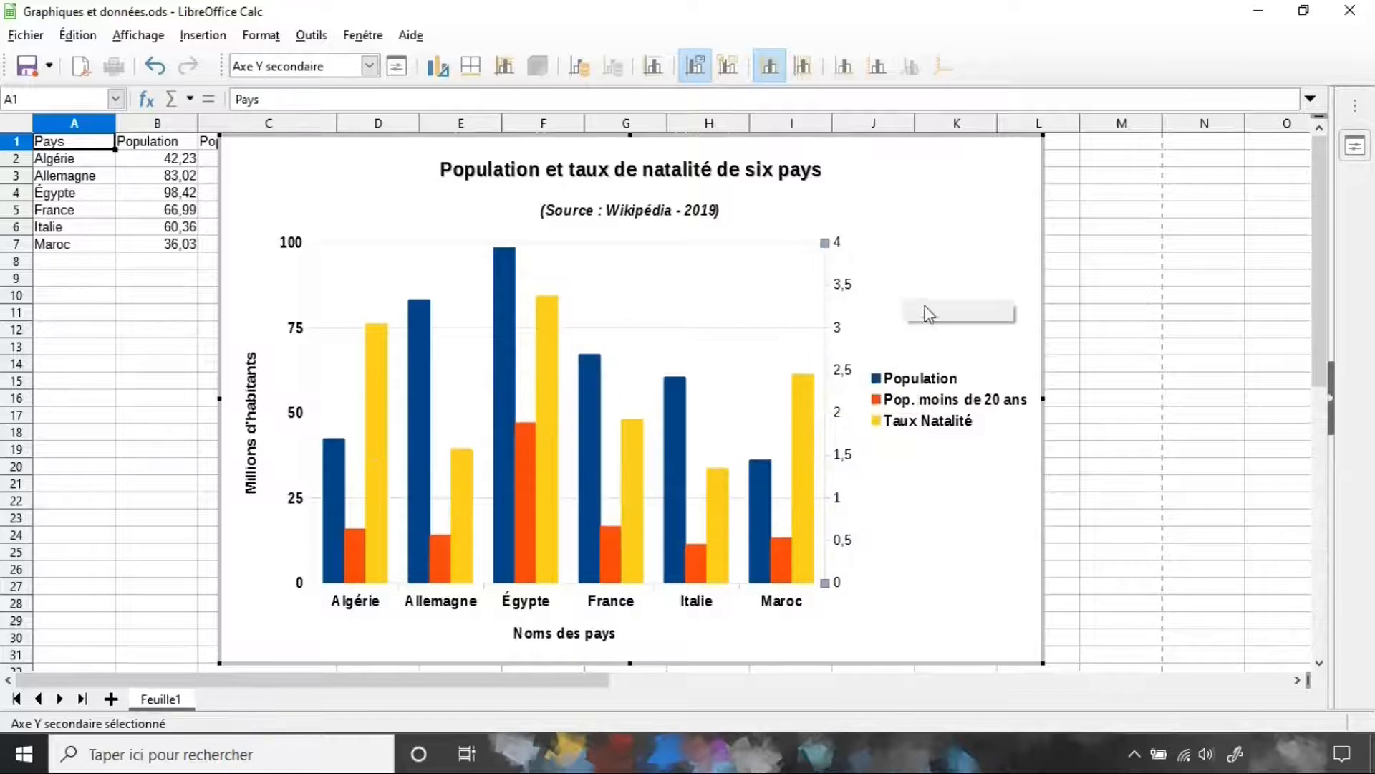
right_click(851, 286)
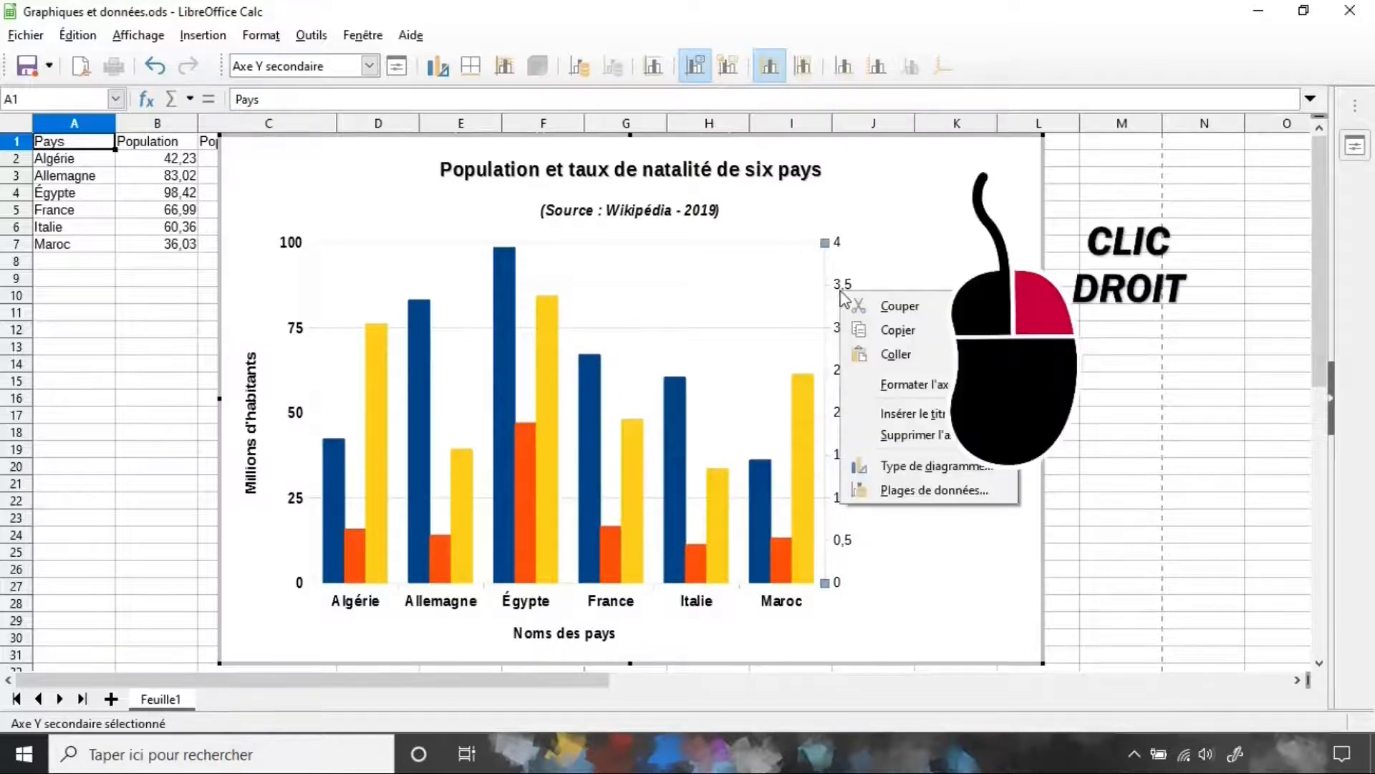
left_click(928, 428)
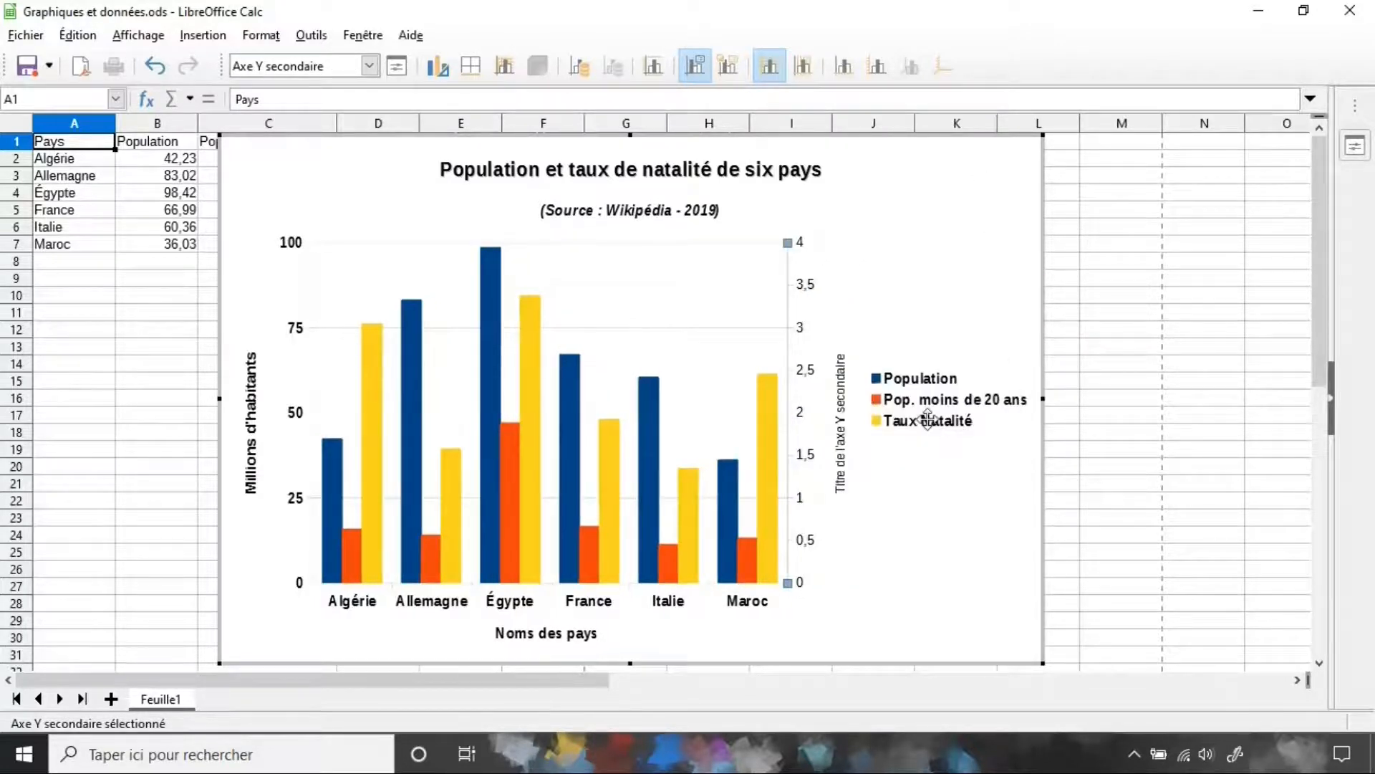
double_click(843, 491)
type("Taux de natalité")
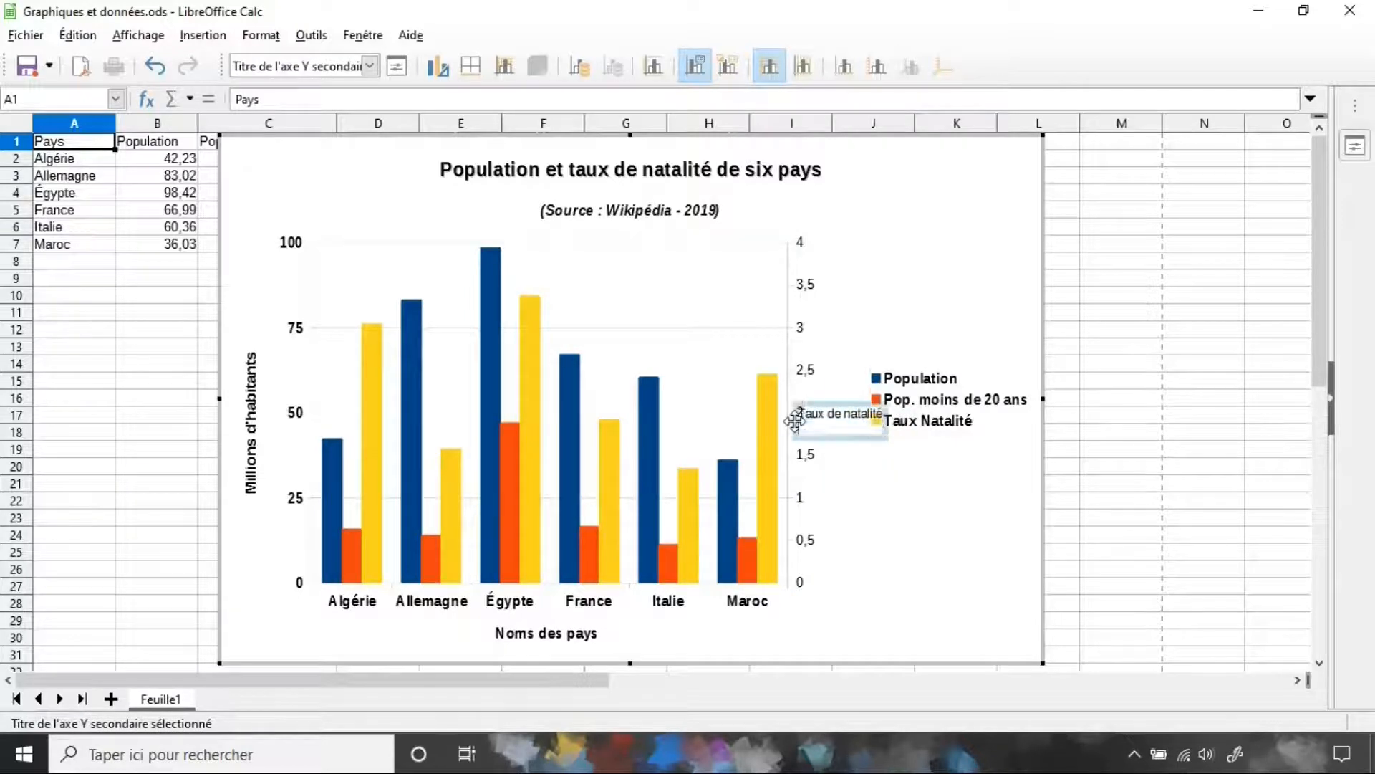
key("Escape")
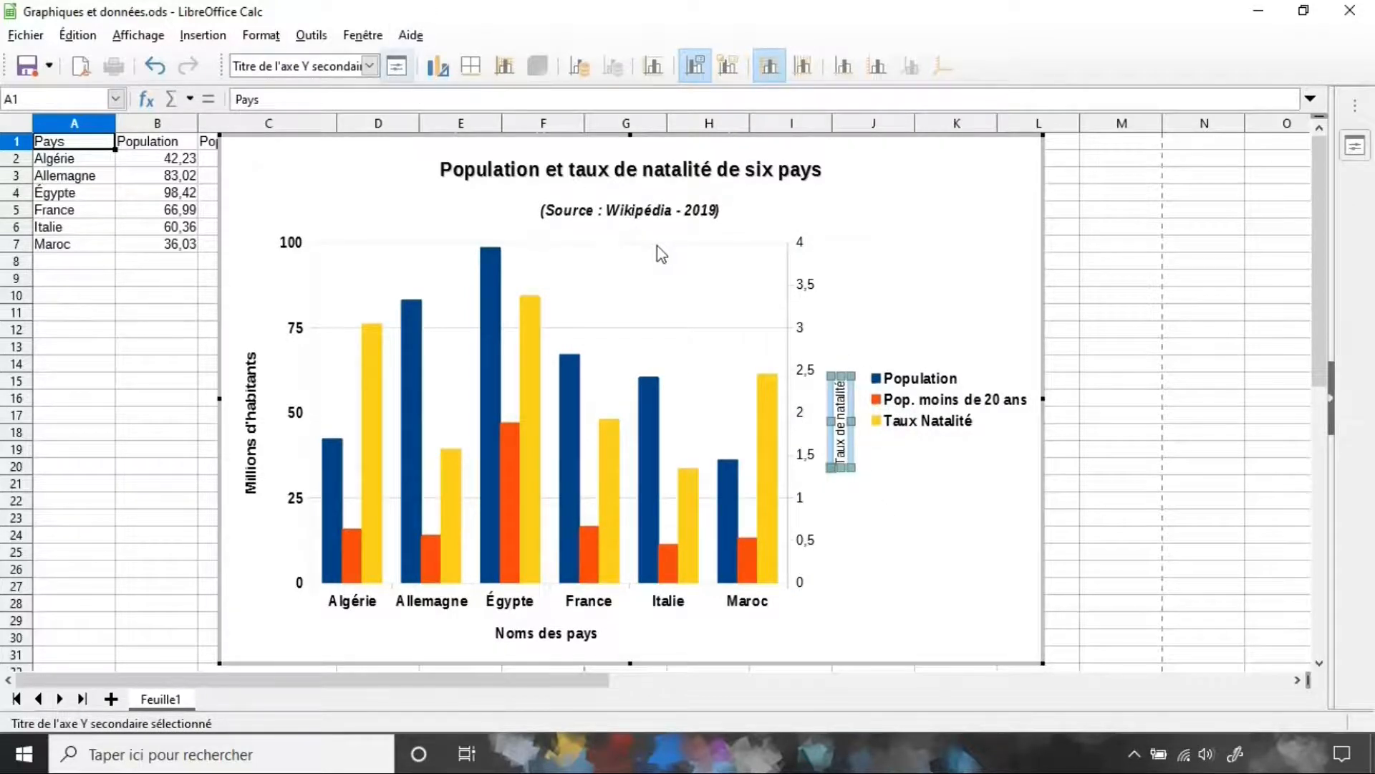
Make the secondary Y-axis title "Taux de natalité" bold and increase its font size.
left_click(515, 123)
left_click(668, 219)
left_click(879, 255)
left_click(900, 627)
left_click(994, 415)
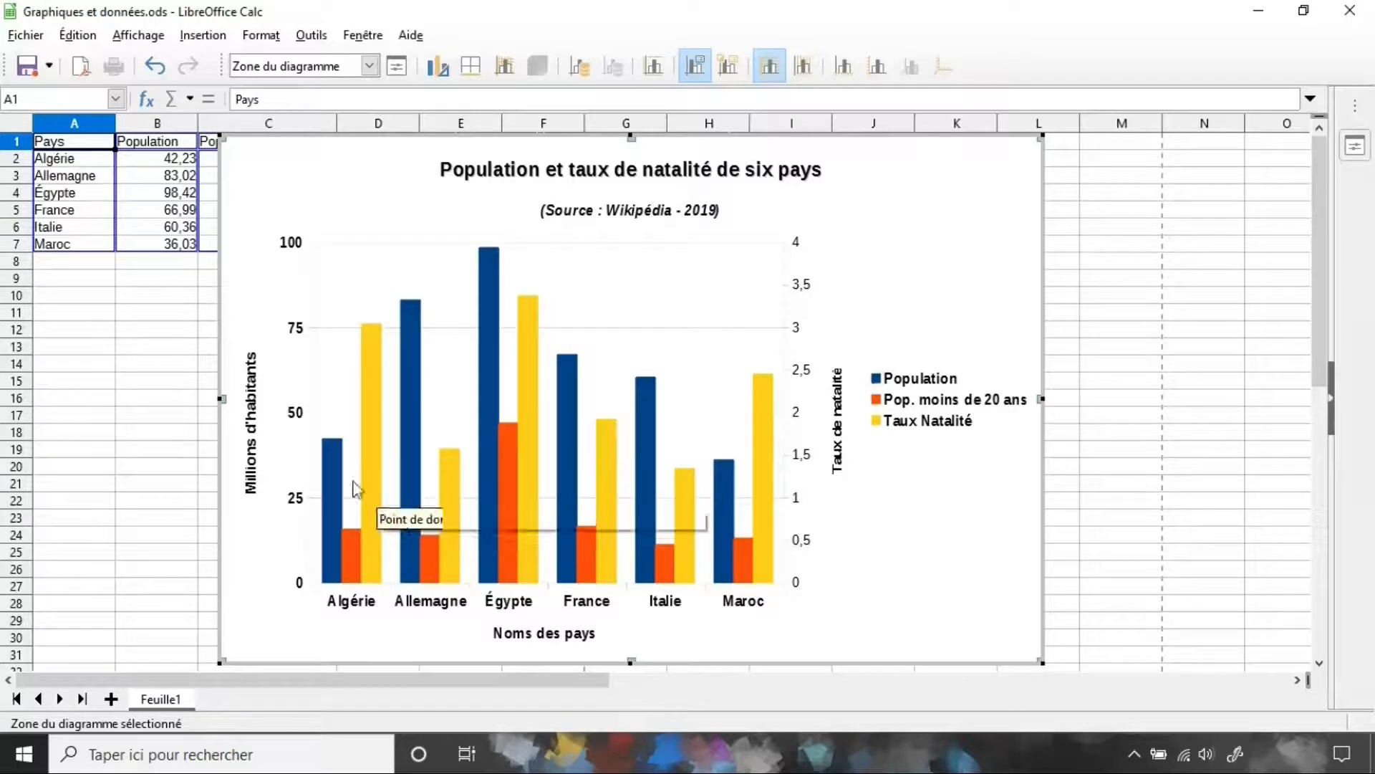
Fill the Population bars with a linear gradient based on the Minuit preset, from Bleu clair 2 to a darker blue.
left_click(334, 492)
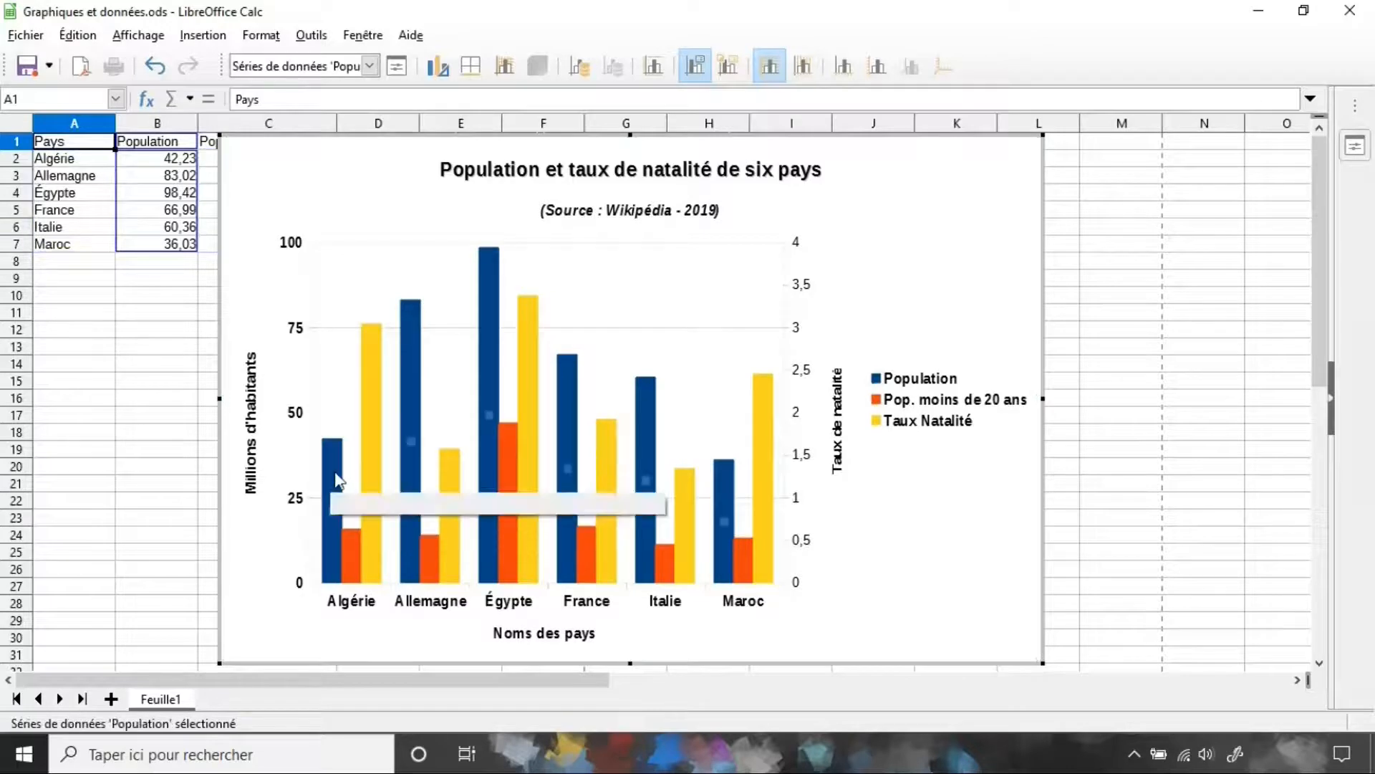
left_click(396, 67)
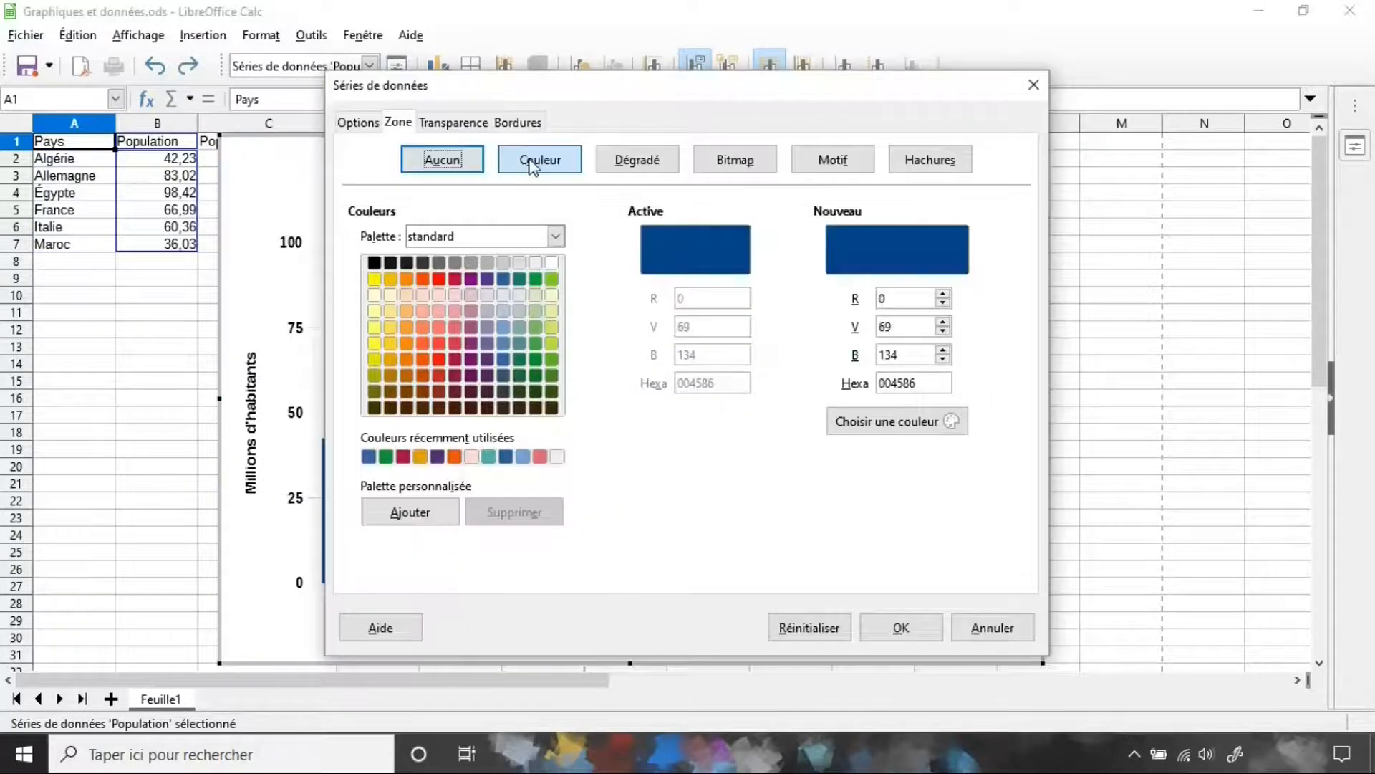
left_click(638, 162)
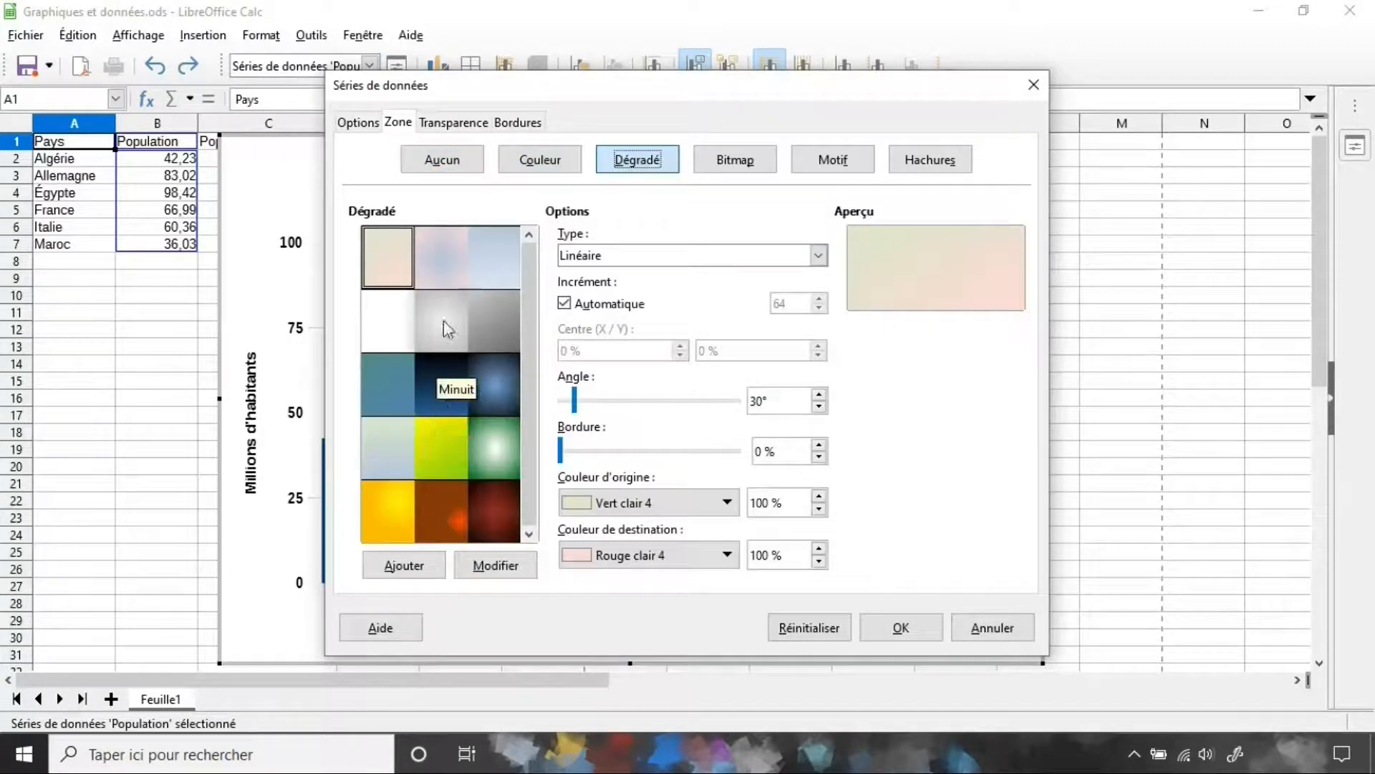
left_click(442, 383)
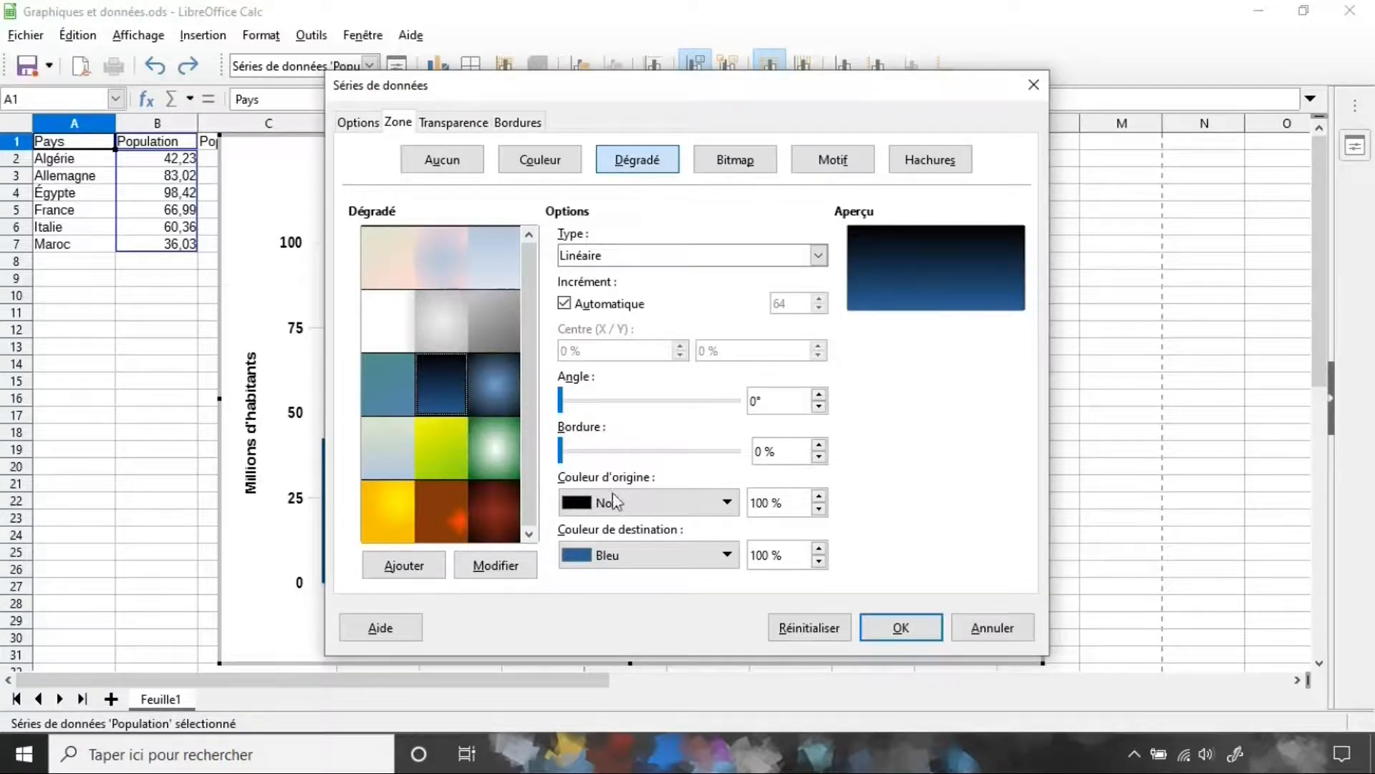
left_click(653, 509)
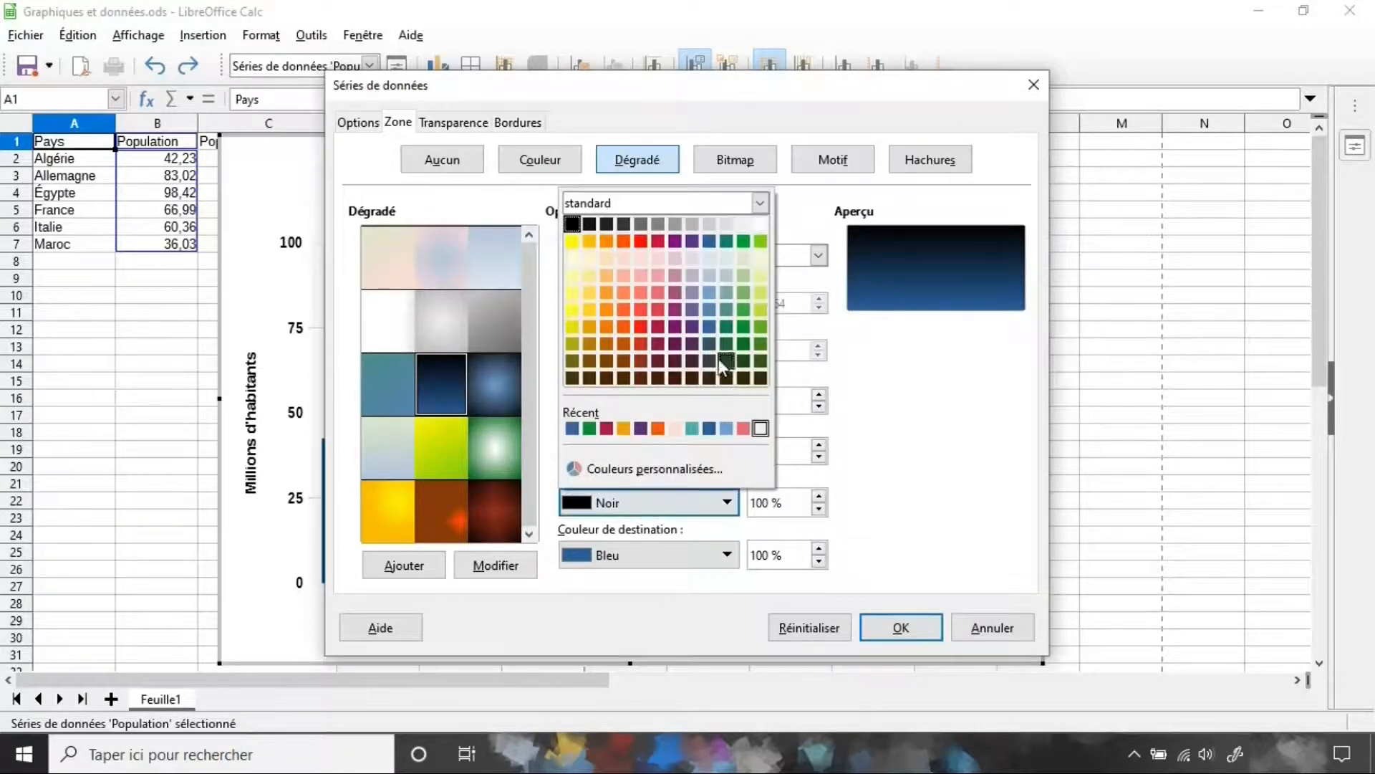
left_click(709, 293)
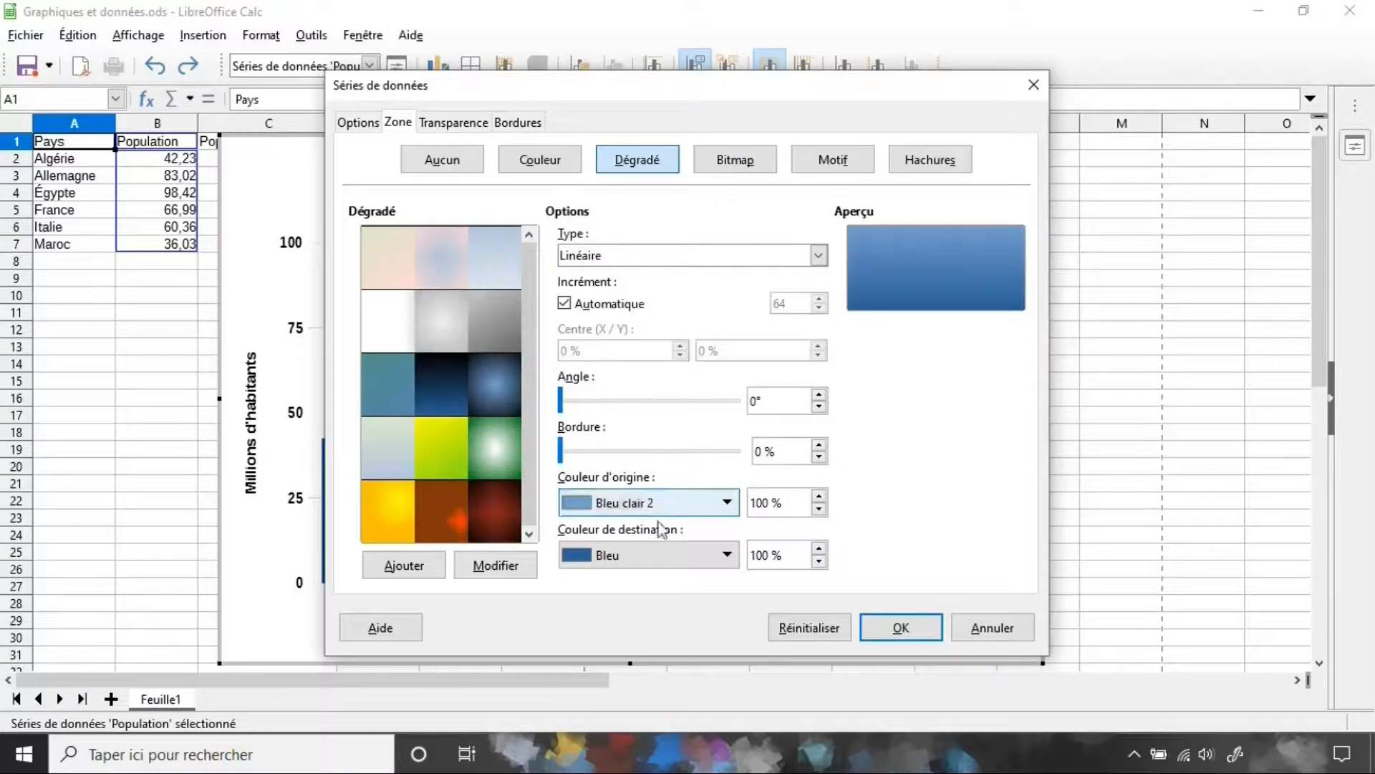
left_click(664, 559)
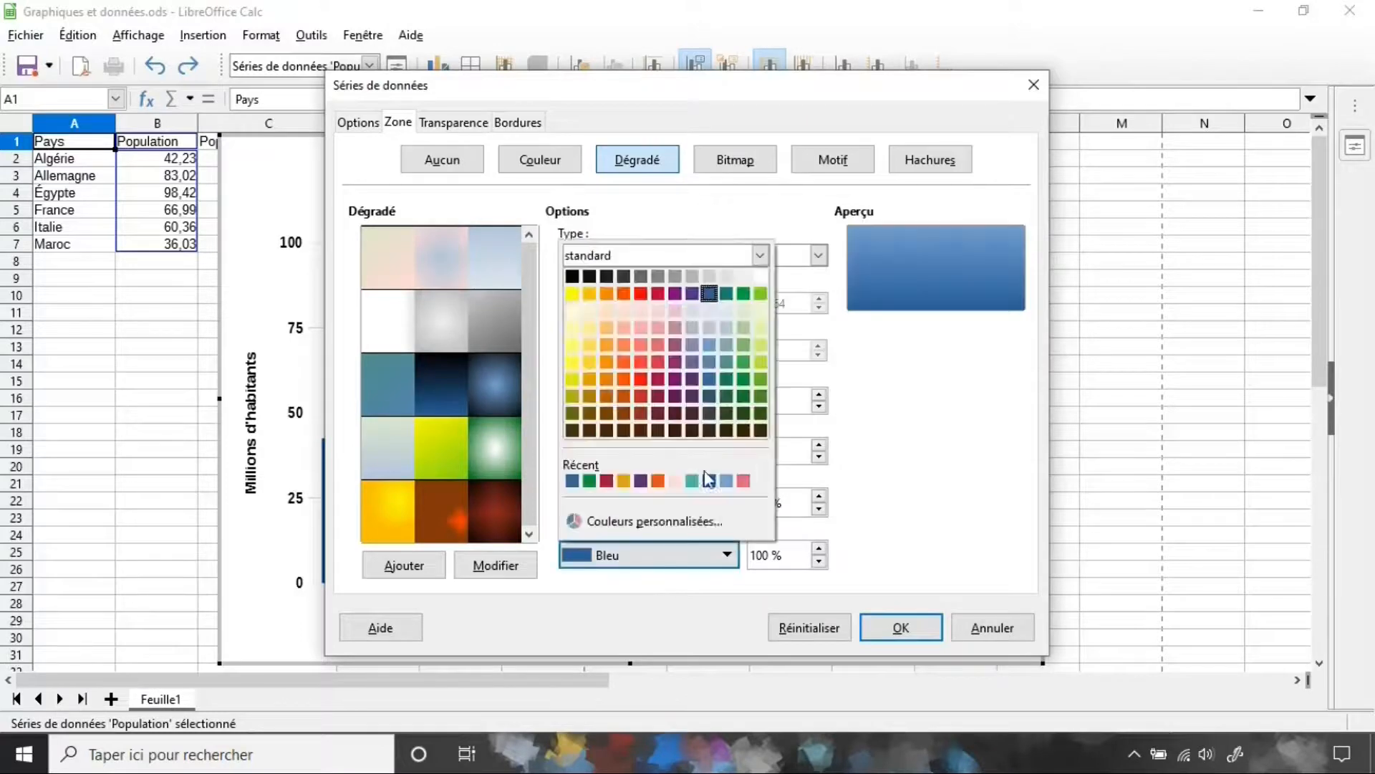
left_click(709, 378)
left_click(894, 625)
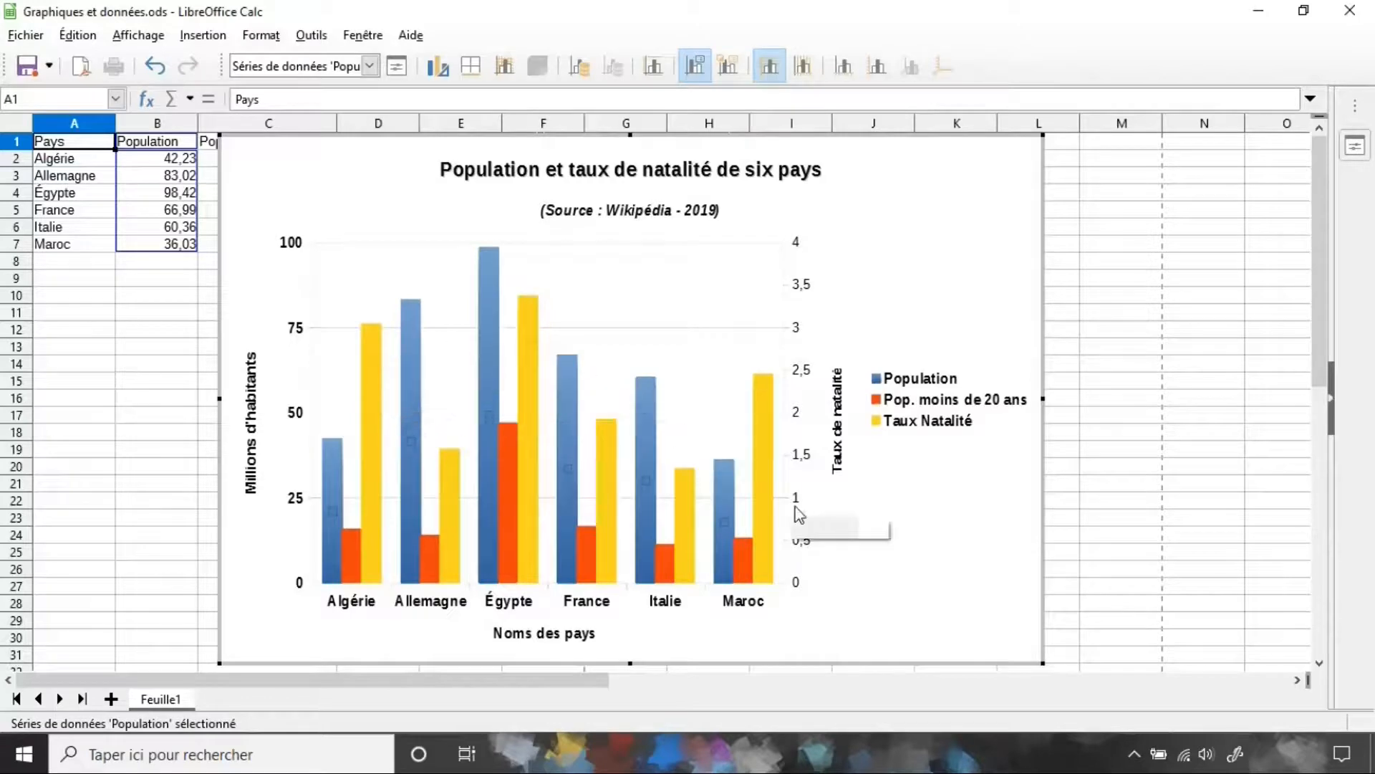
Fill the "Pop. moins de 20 ans" bars with a red gradient and the "Taux Natalité" bars with a yellow gradient.
left_click(351, 544)
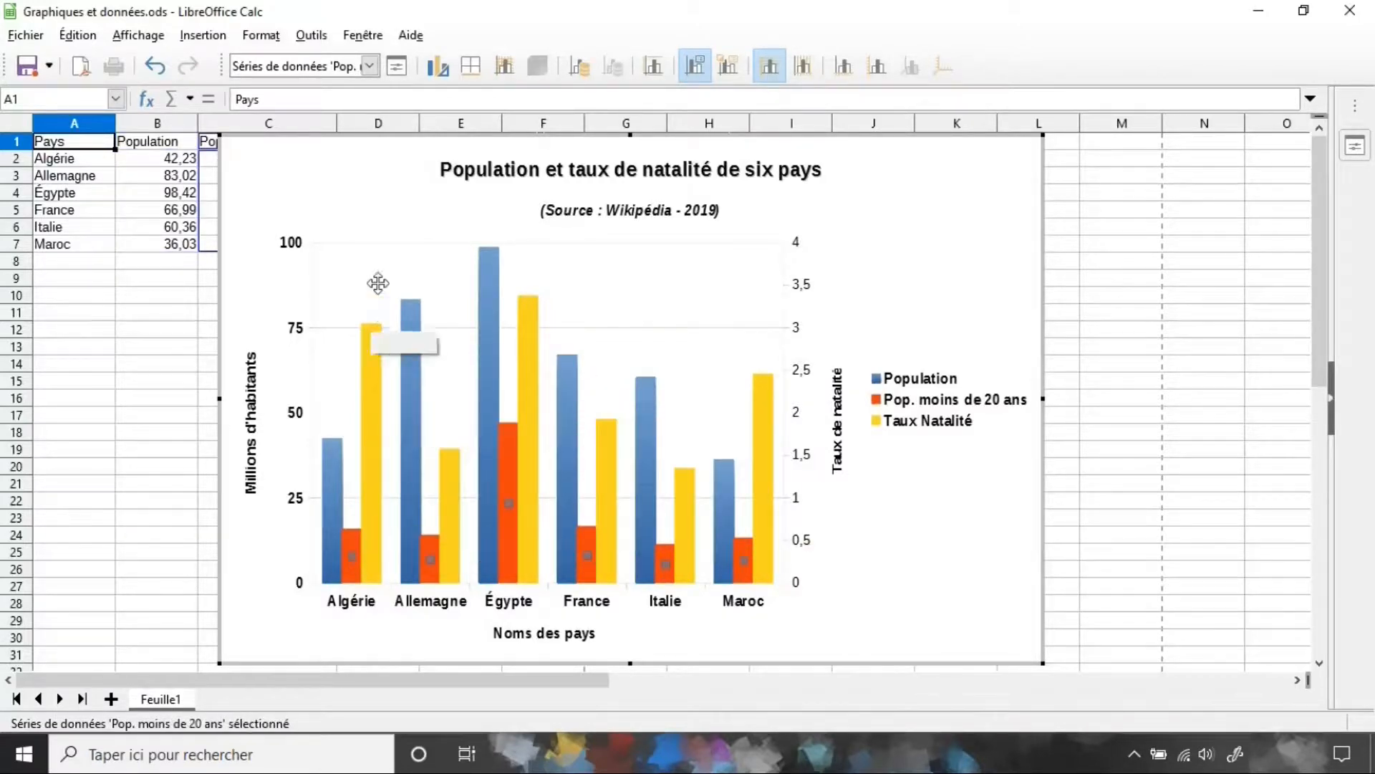
left_click(396, 66)
key("Return")
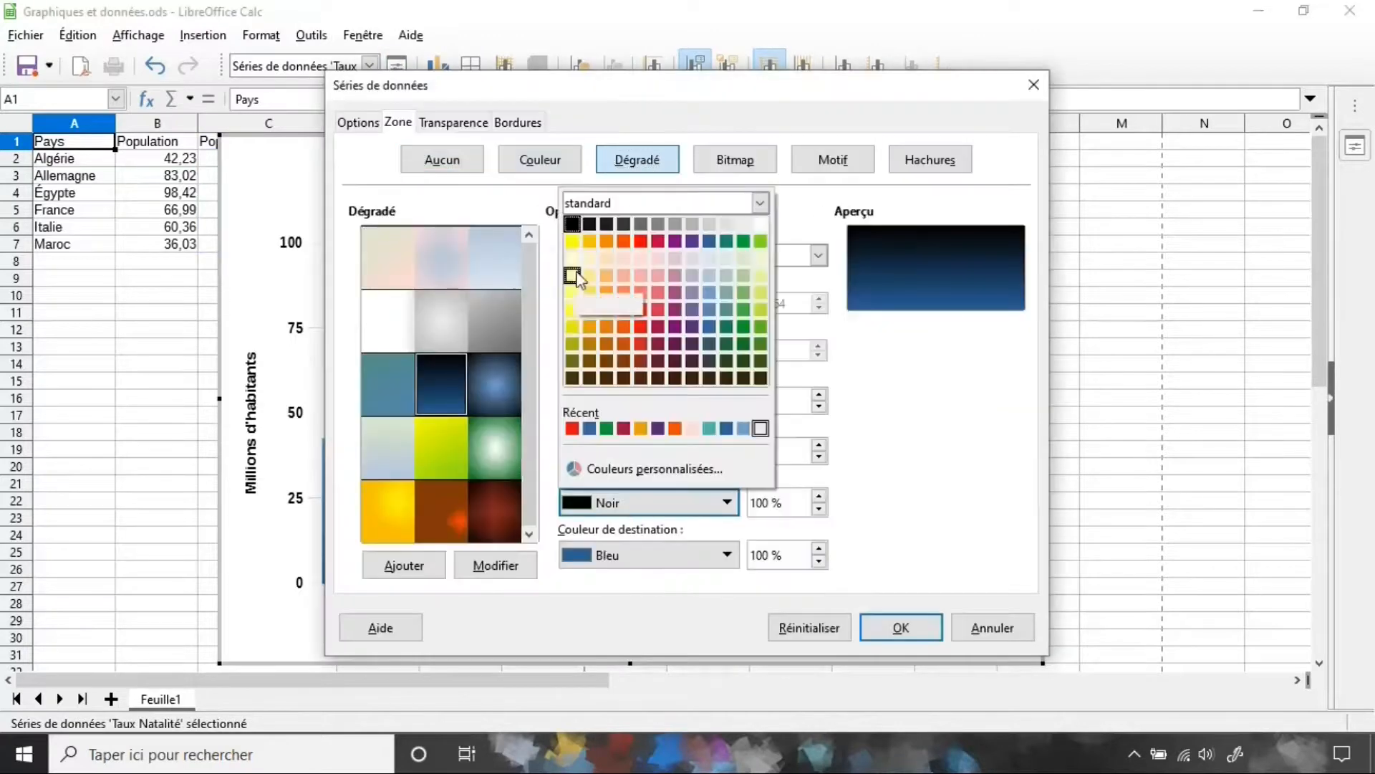
left_click(571, 273)
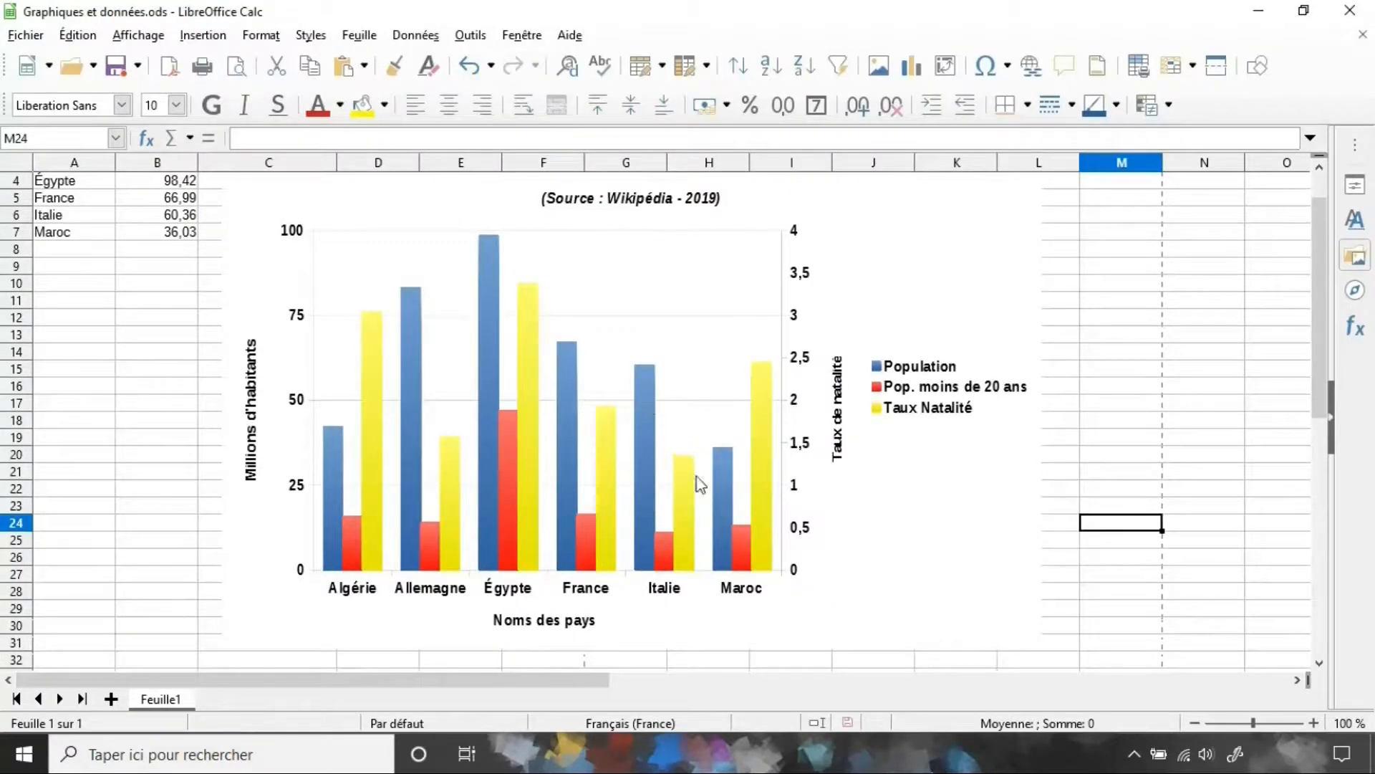
Export the finished chart as a PNG image to the Bureau folder.
left_click(838, 332)
right_click(838, 331)
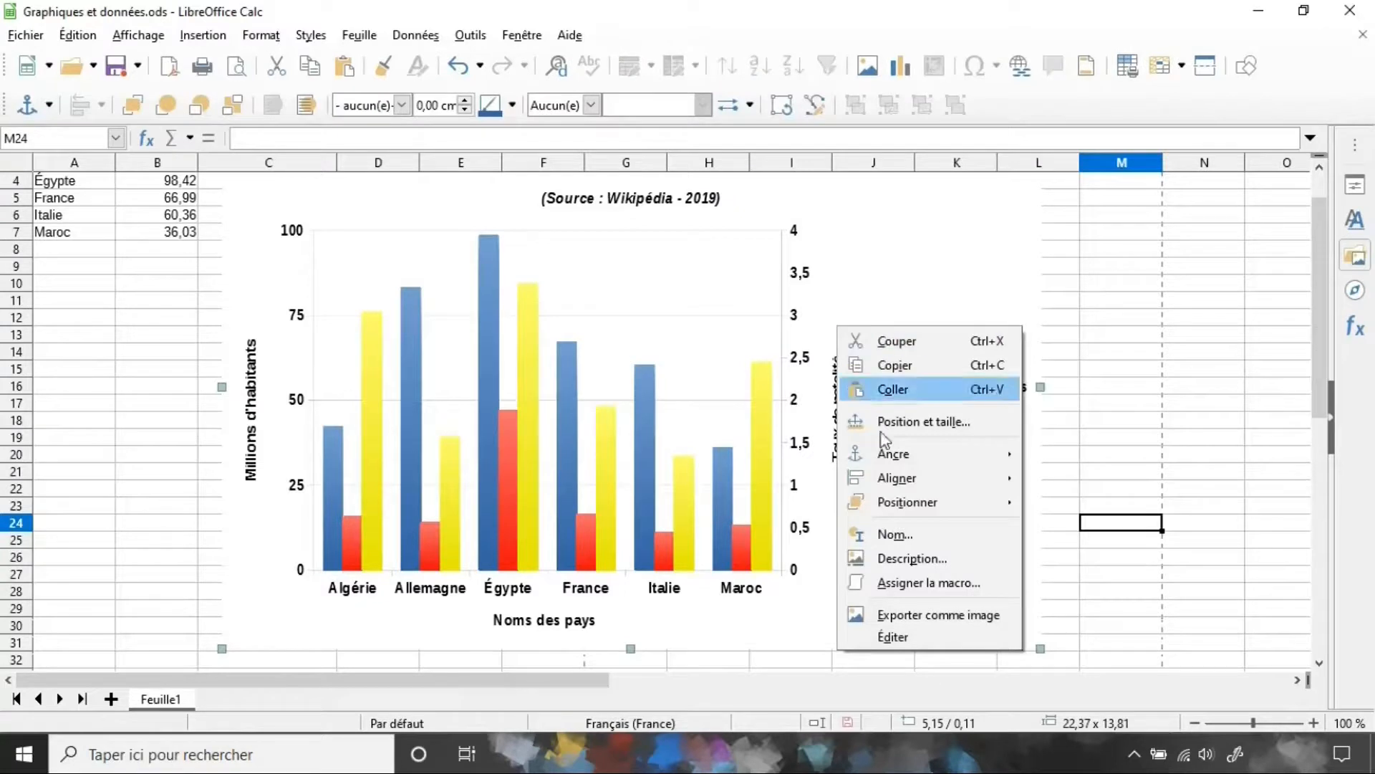
left_click(909, 615)
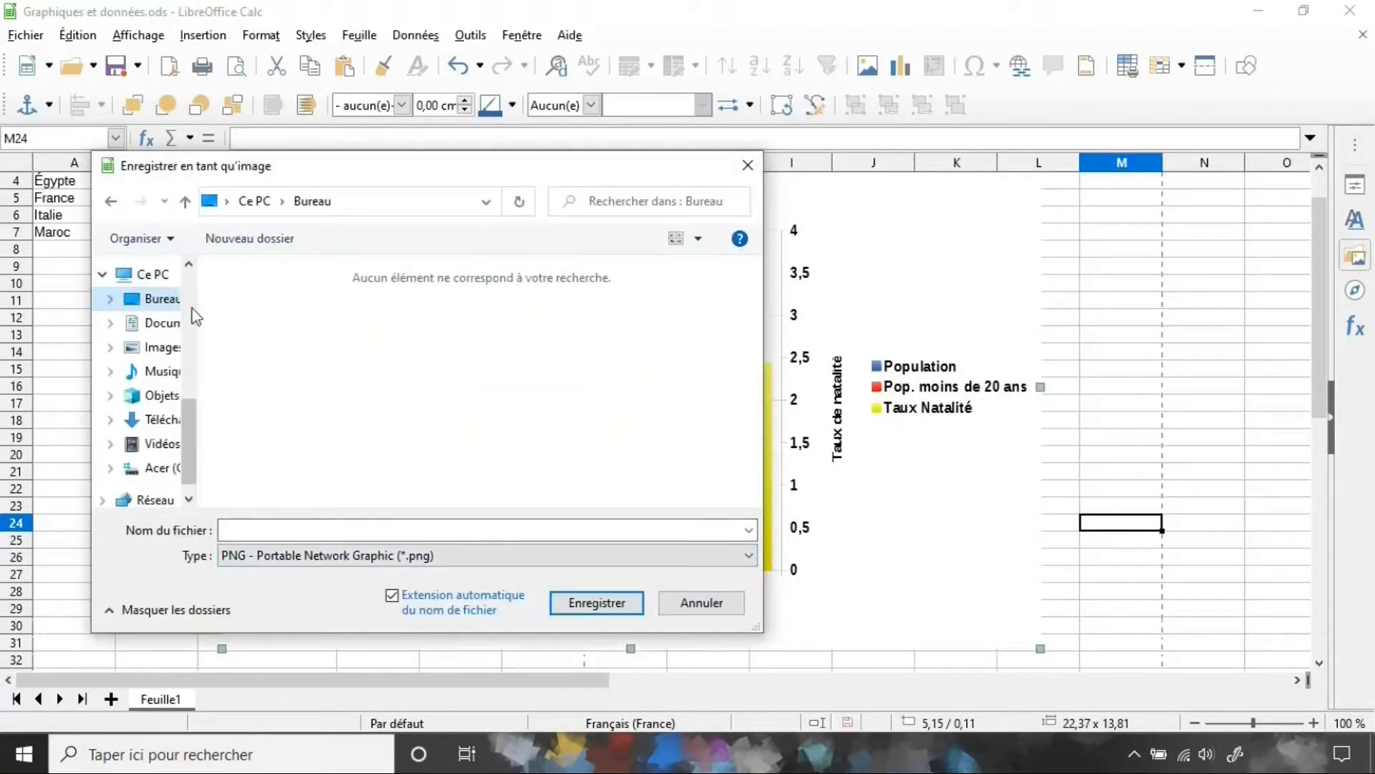
key("Return")
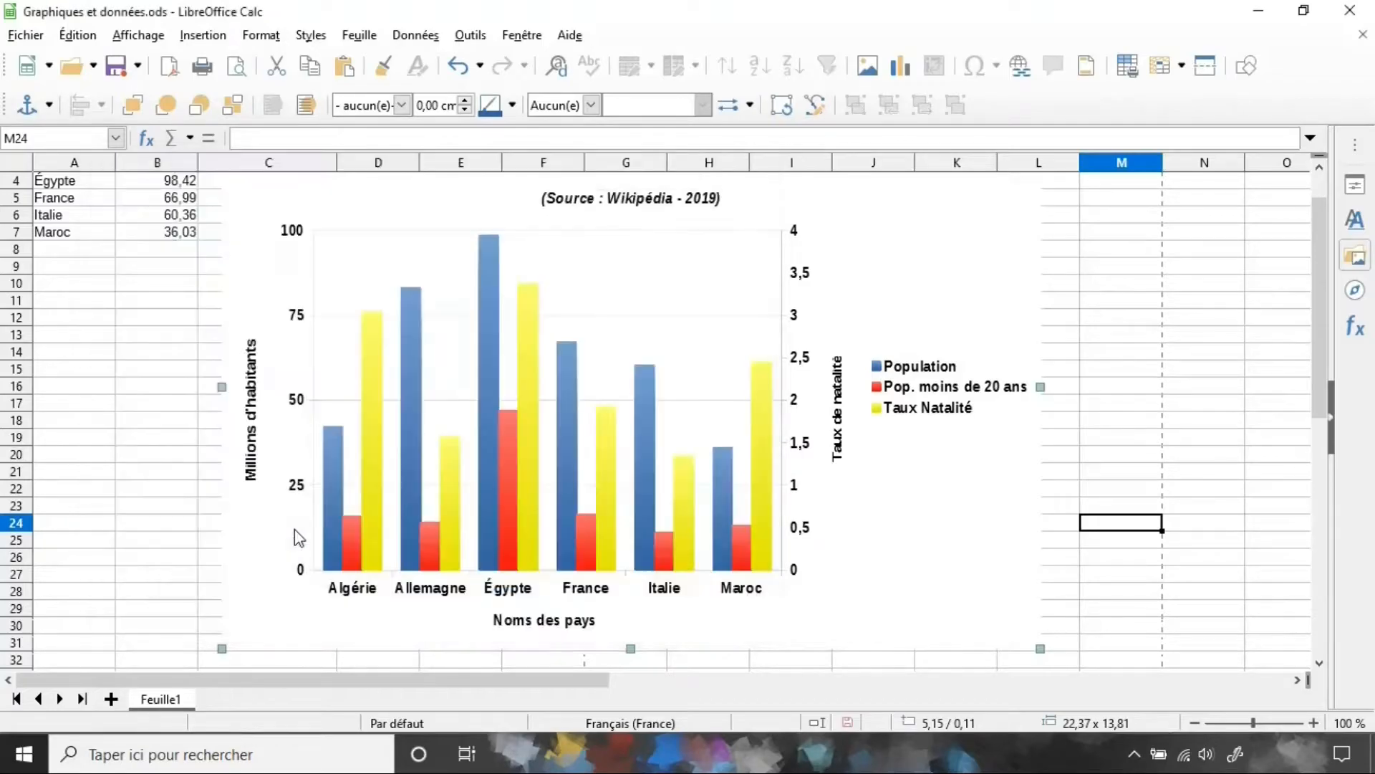